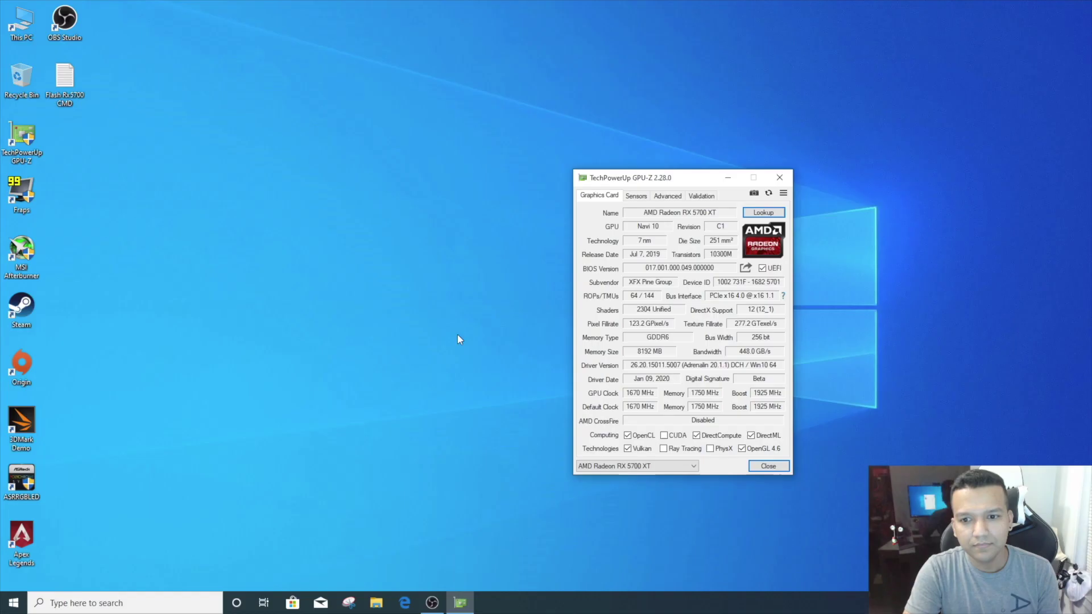
# Step: Back up the card's stock BIOS to Documents as rx5700stockbios.rom, then close GPU-Z
pyautogui.moveTo(685, 181); pyautogui.dragTo(456, 143)
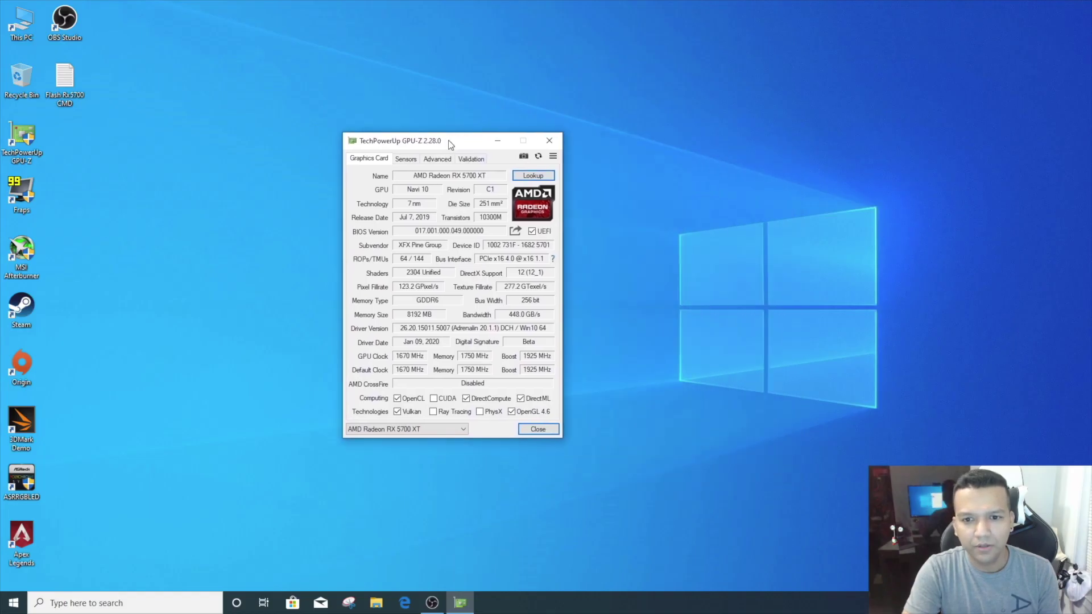
pyautogui.click(515, 231)
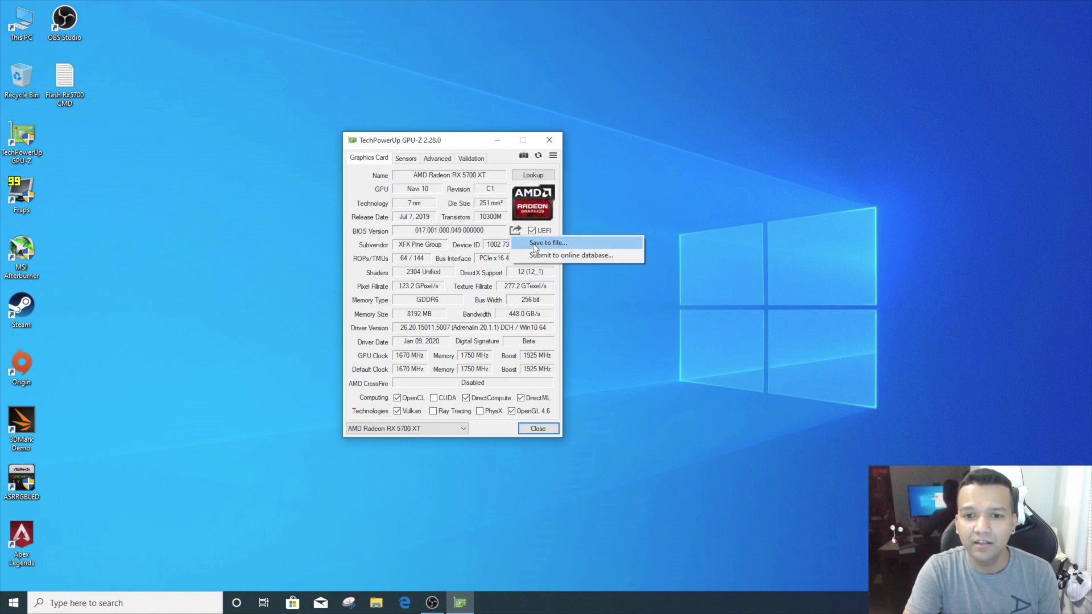
pyautogui.click(535, 244)
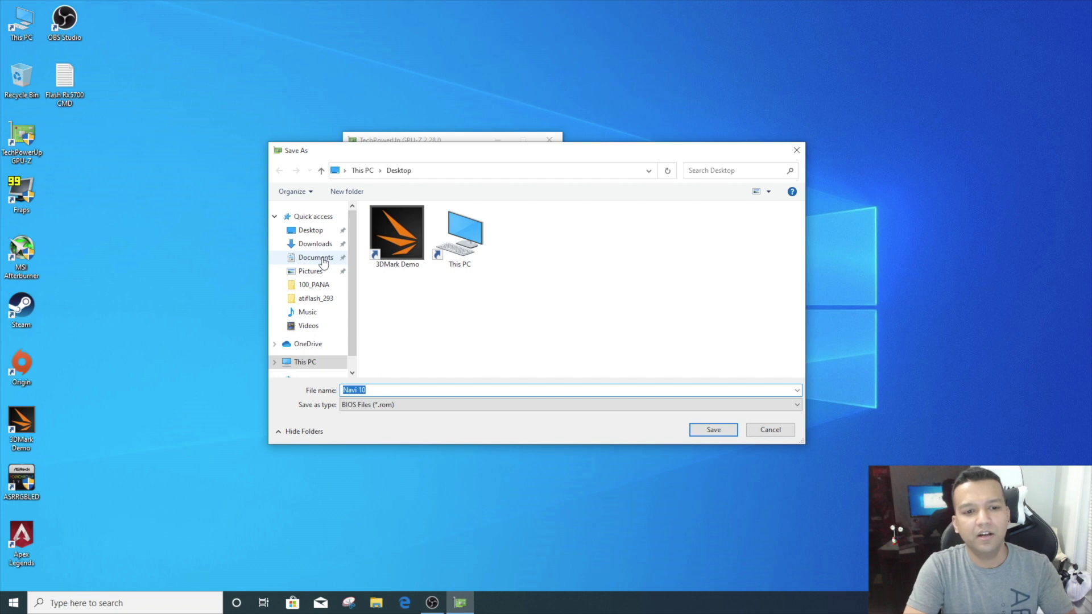
pyautogui.click(322, 261)
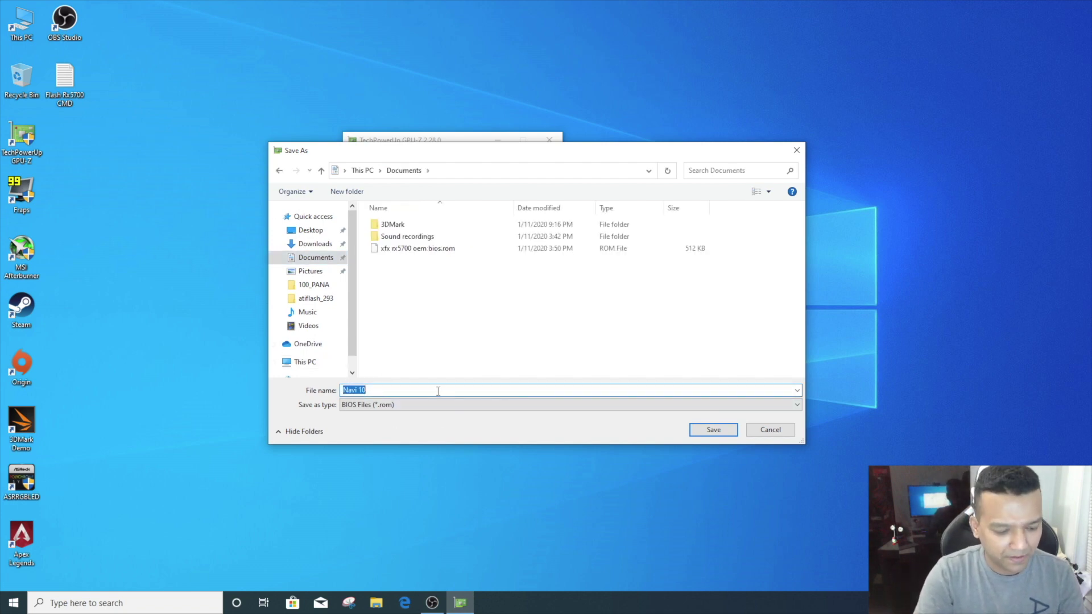
pyautogui.write('rx5700')
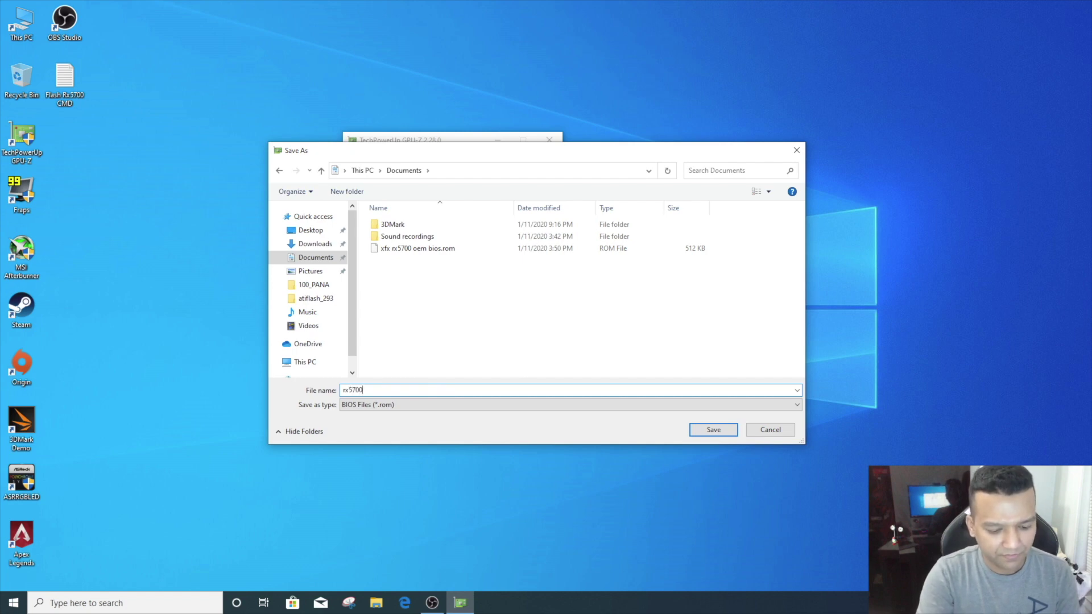
pyautogui.write('stock')
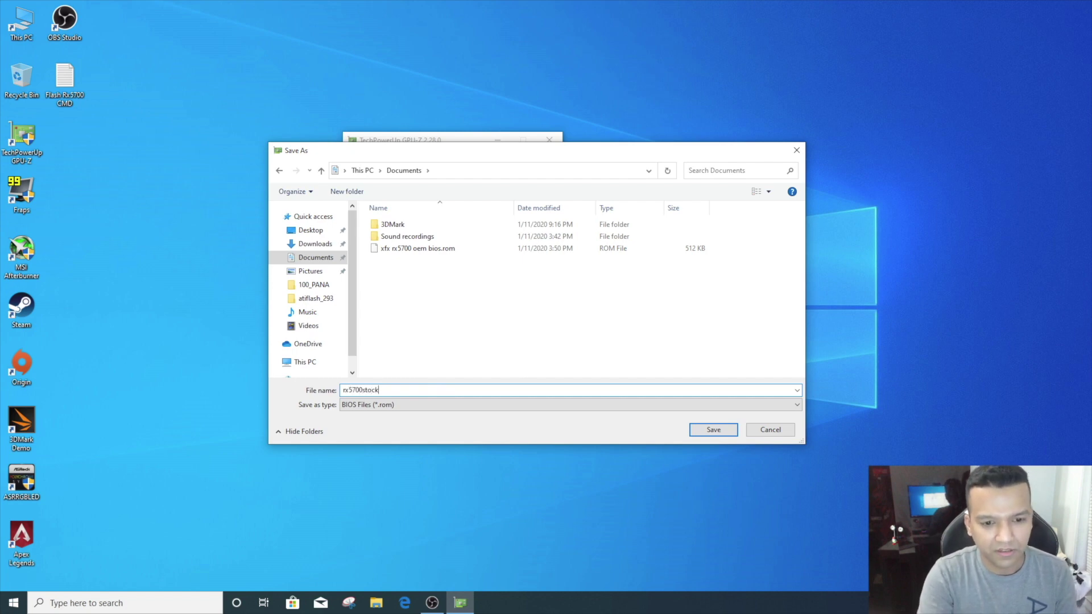
pyautogui.write('bios')
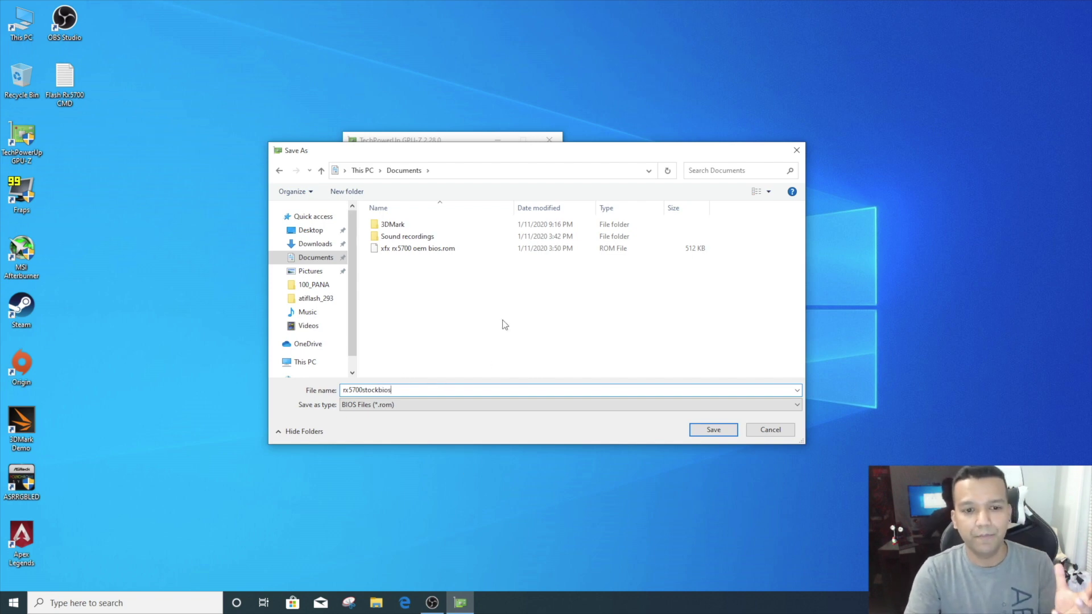
pyautogui.click(714, 431)
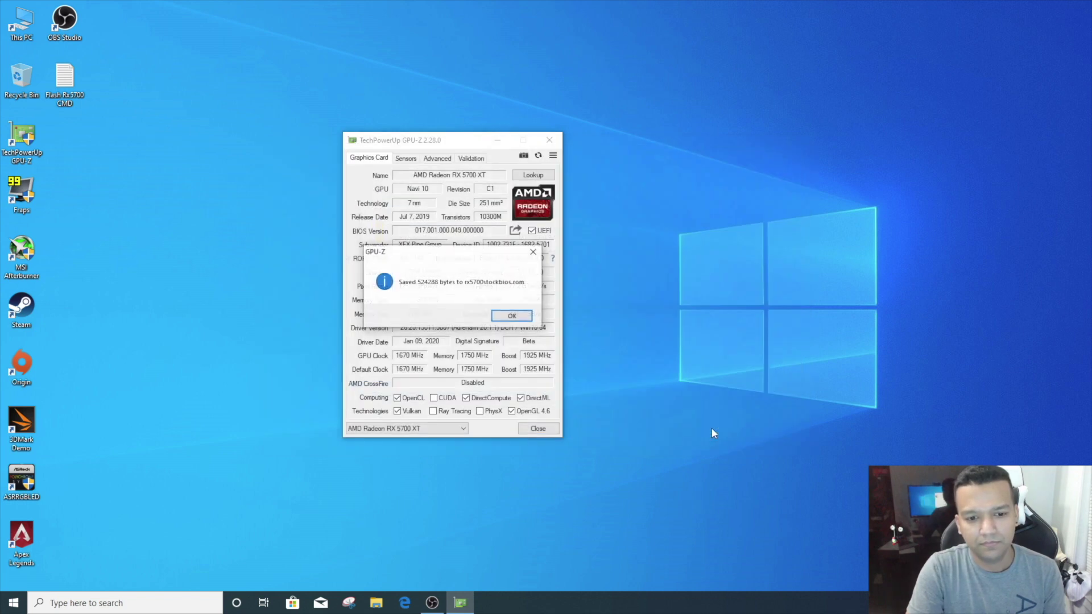
pyautogui.click(516, 318)
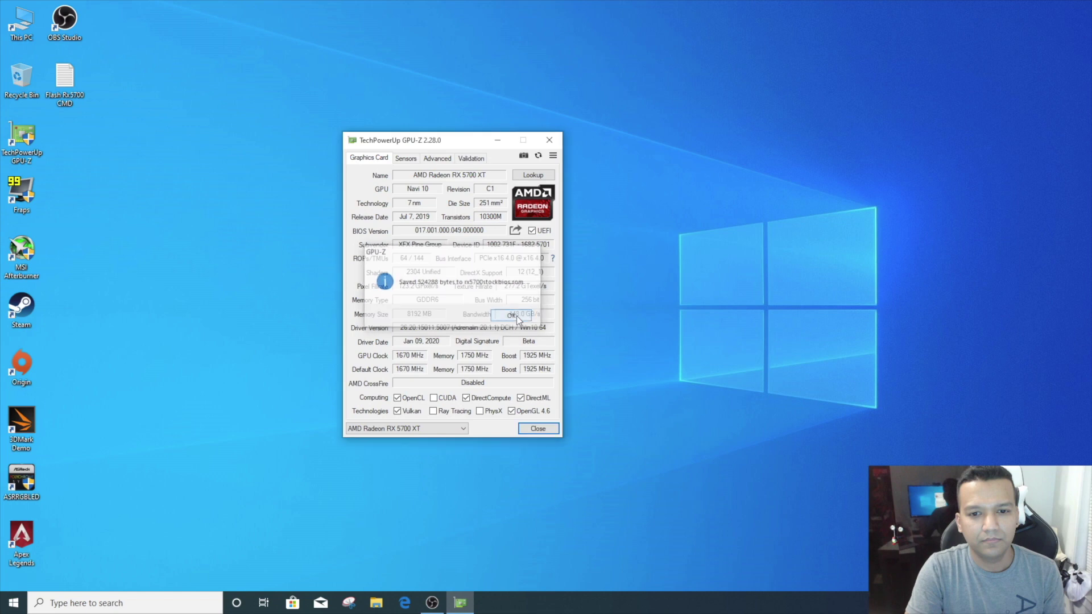
pyautogui.click(549, 141)
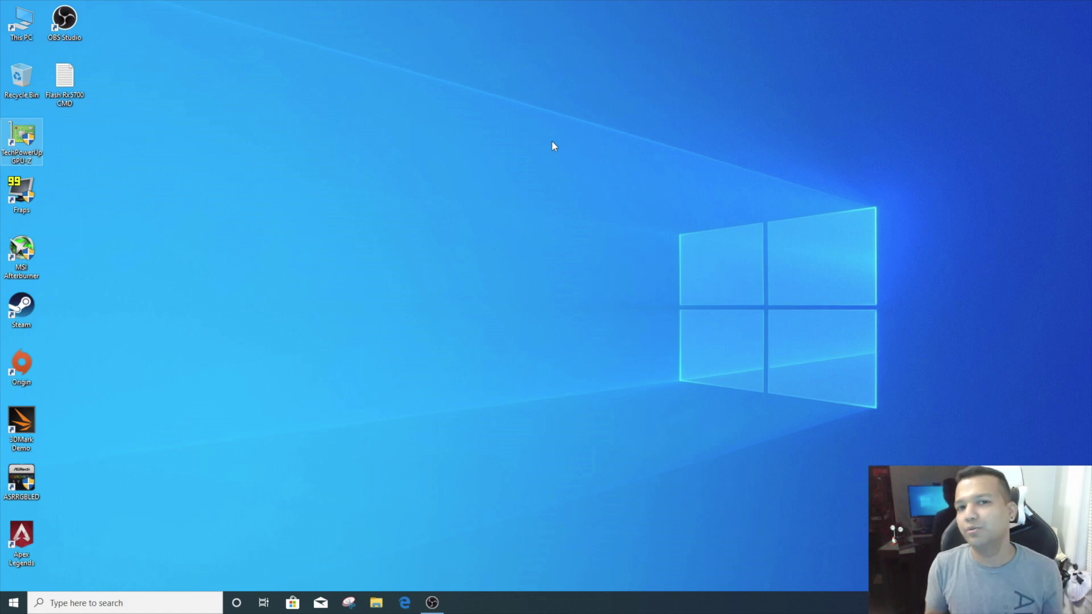
# Step: Open Edge and go to the techpowerup.com website
pyautogui.click(405, 603)
pyautogui.click(320, 51)
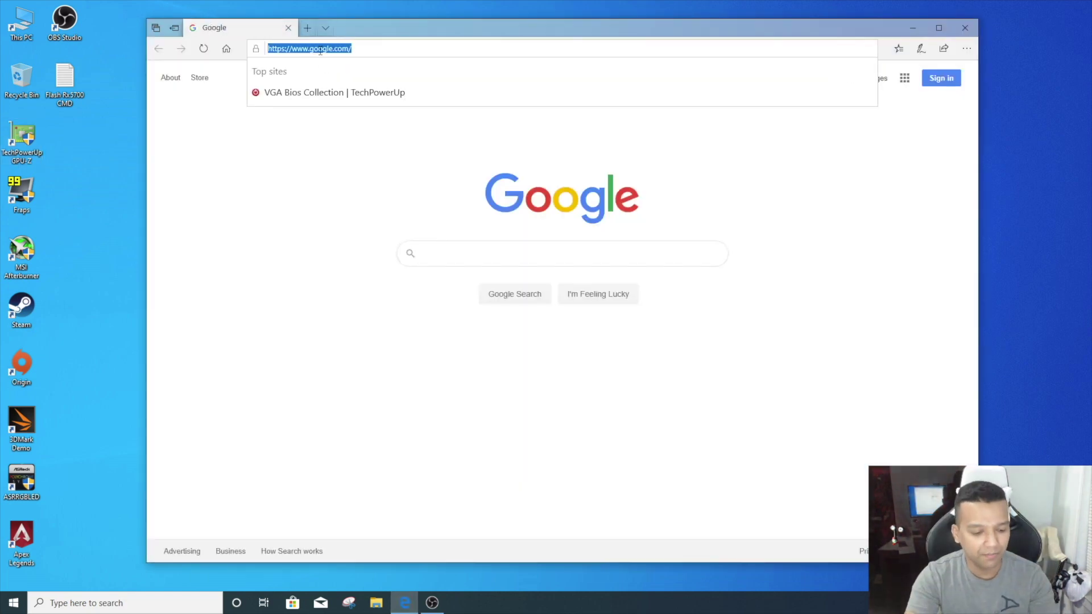
pyautogui.write('techpowerup')
pyautogui.press('Return')
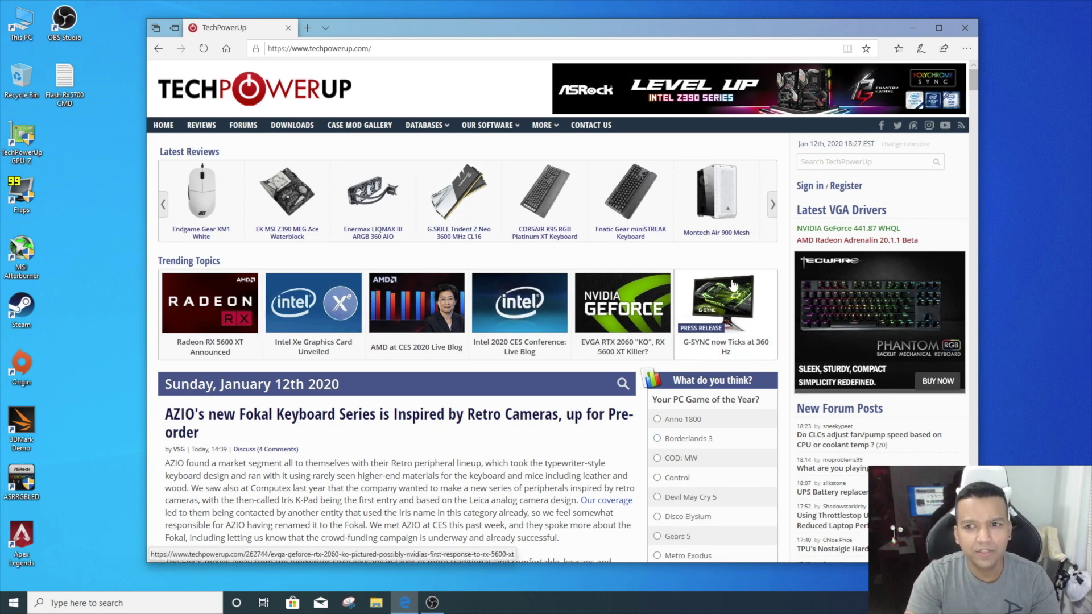
# Step: Search the TechPowerUp site for atiflash
pyautogui.click(826, 162)
pyautogui.write('a')
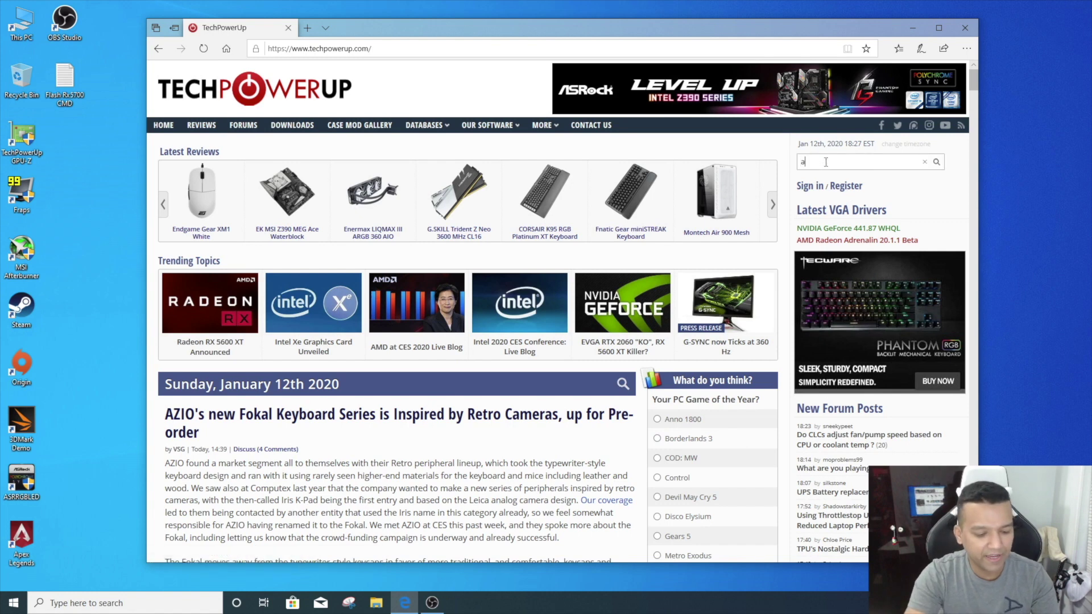
pyautogui.write('tif')
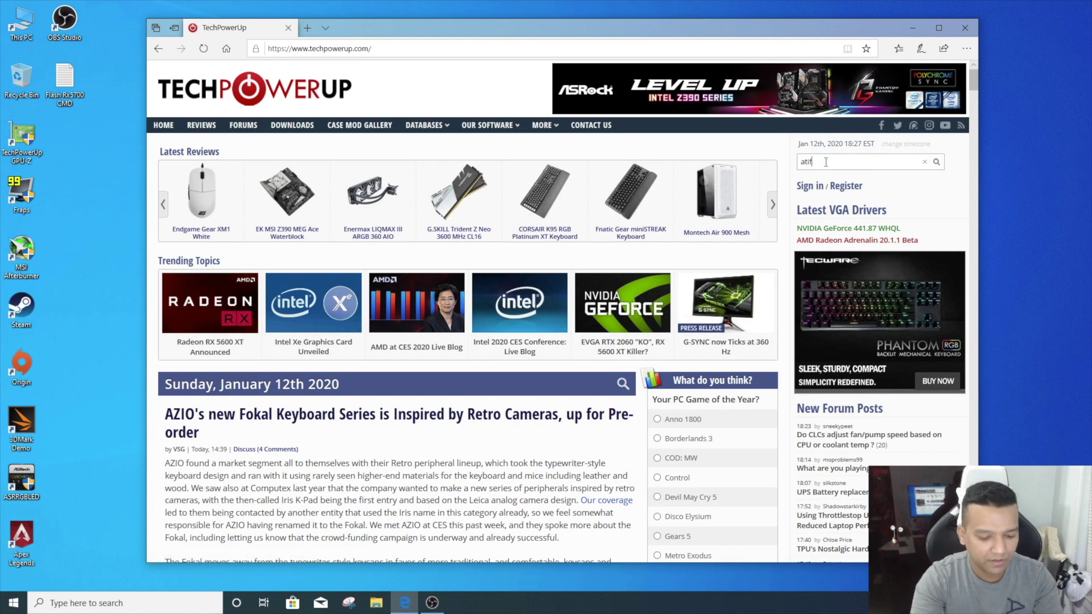
pyautogui.write('lash')
pyautogui.press('Return')
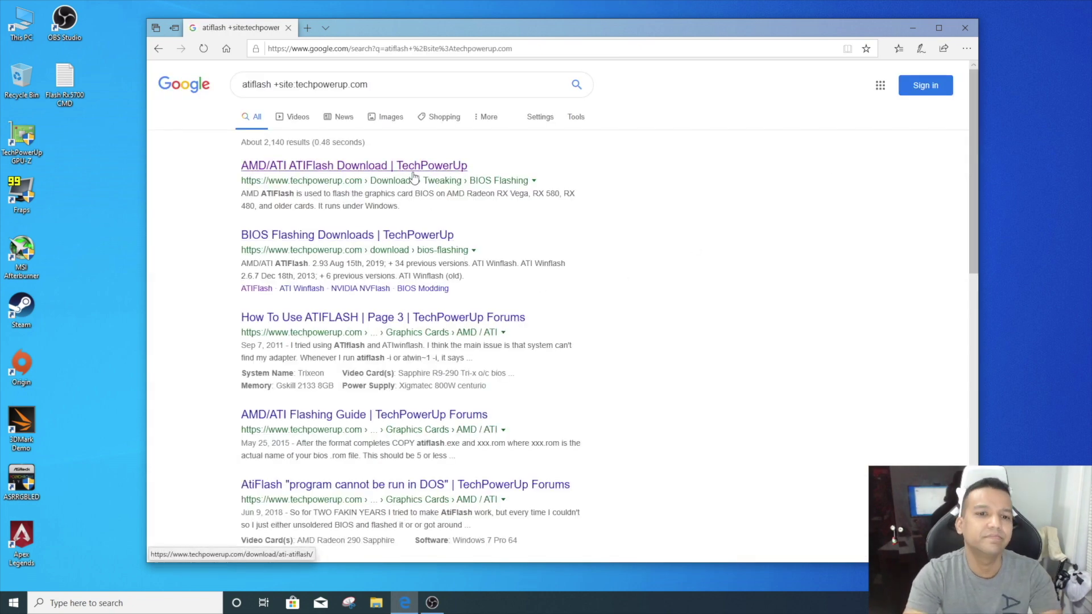
# Step: Open the AMD/ATI ATIFlash download page on TechPowerUp
pyautogui.click(413, 174)
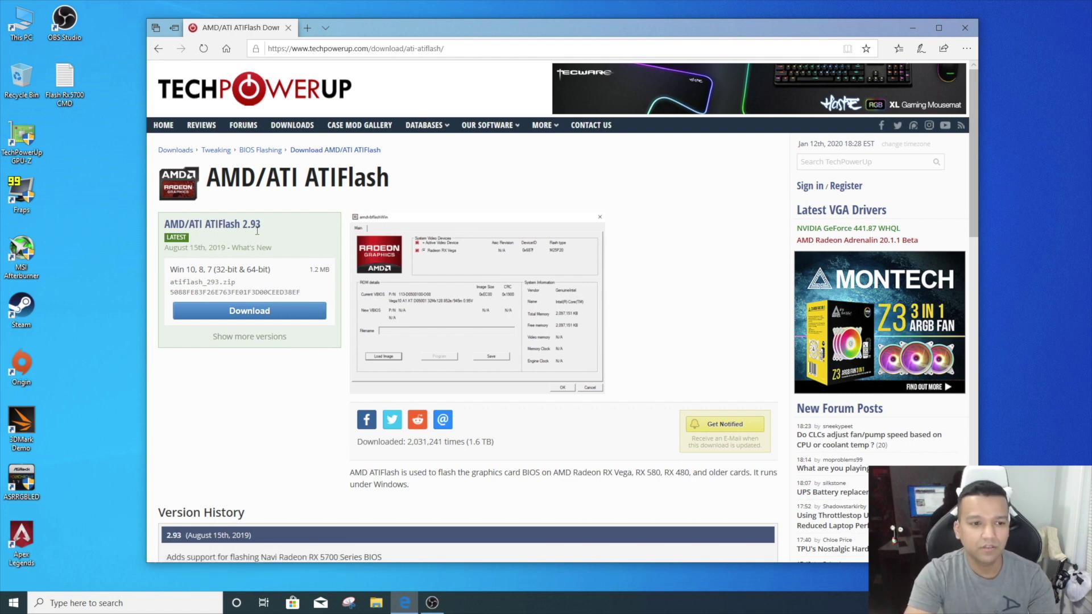
pyautogui.scroll(-3, 495, 406)
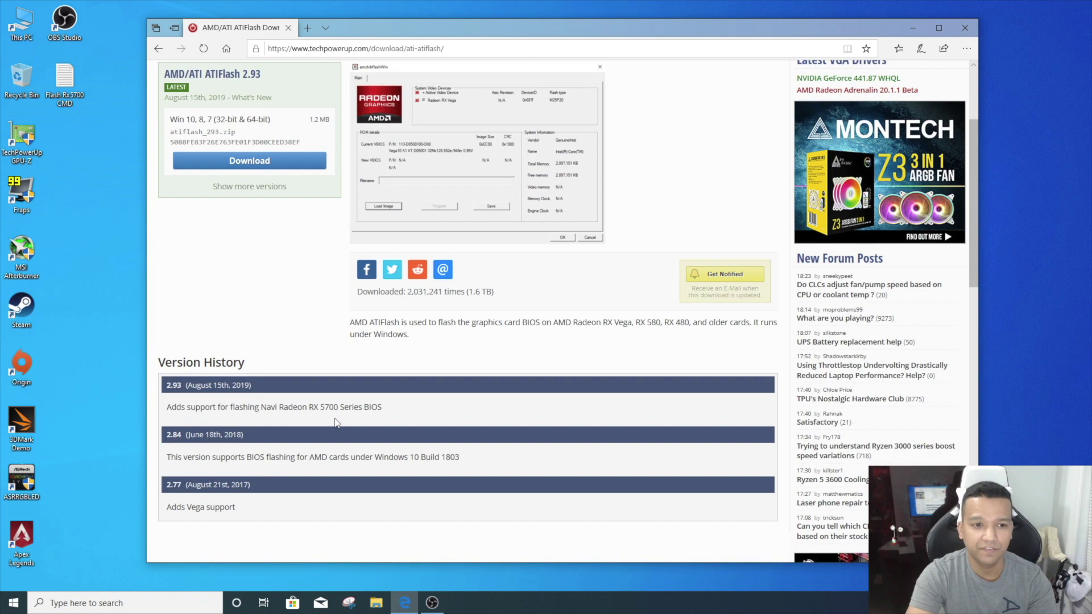
pyautogui.scroll(3, 335, 420)
# Step: Download ATIFlash 2.93 from the US-4 server, saving atiflash_293.zip to the Desktop
pyautogui.click(247, 310)
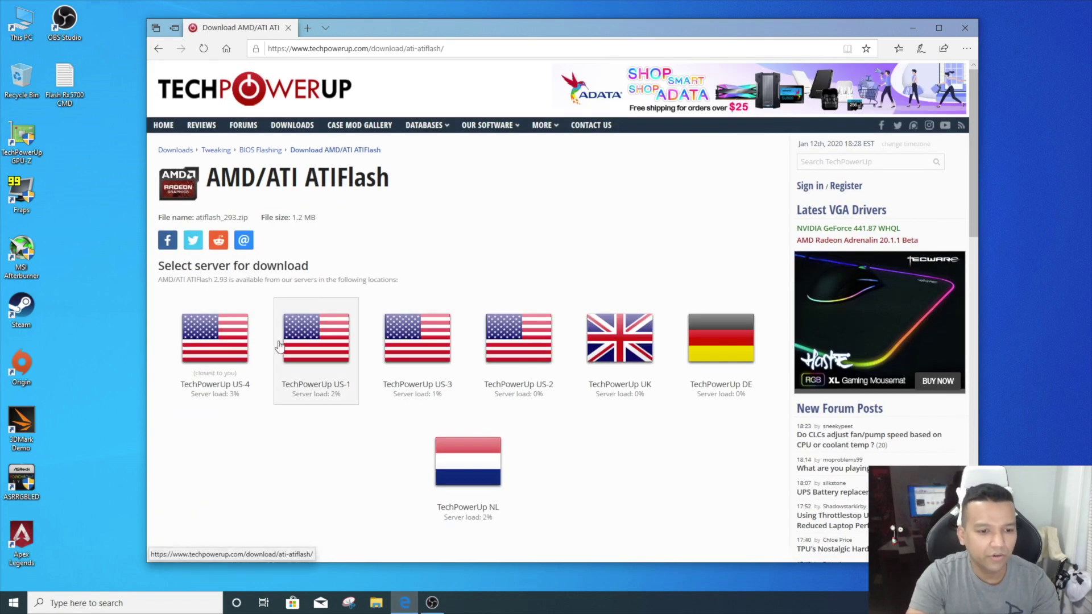
pyautogui.click(221, 341)
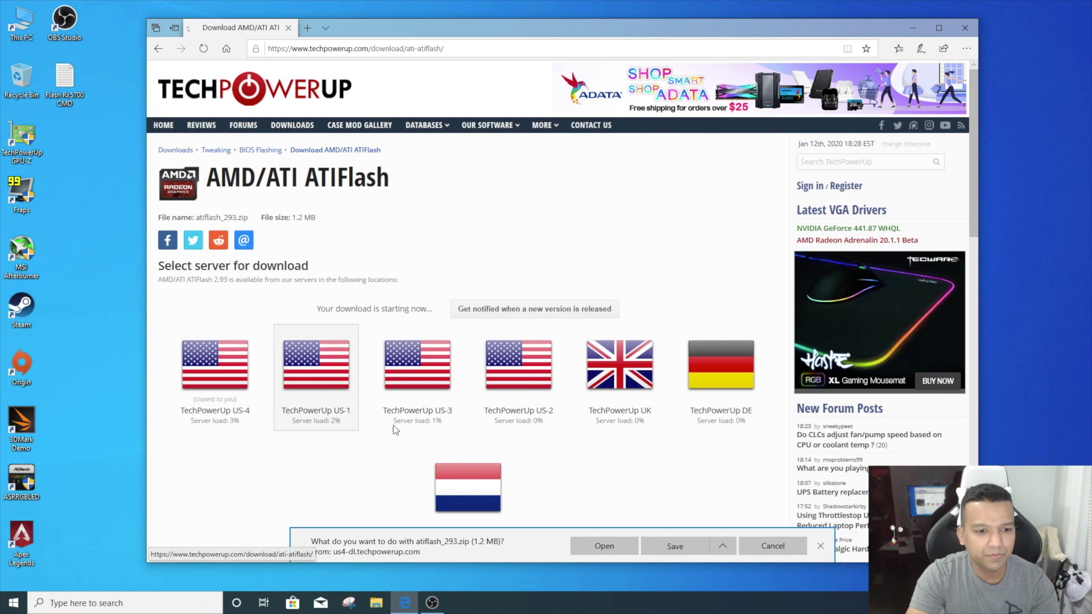
pyautogui.click(721, 546)
pyautogui.click(697, 527)
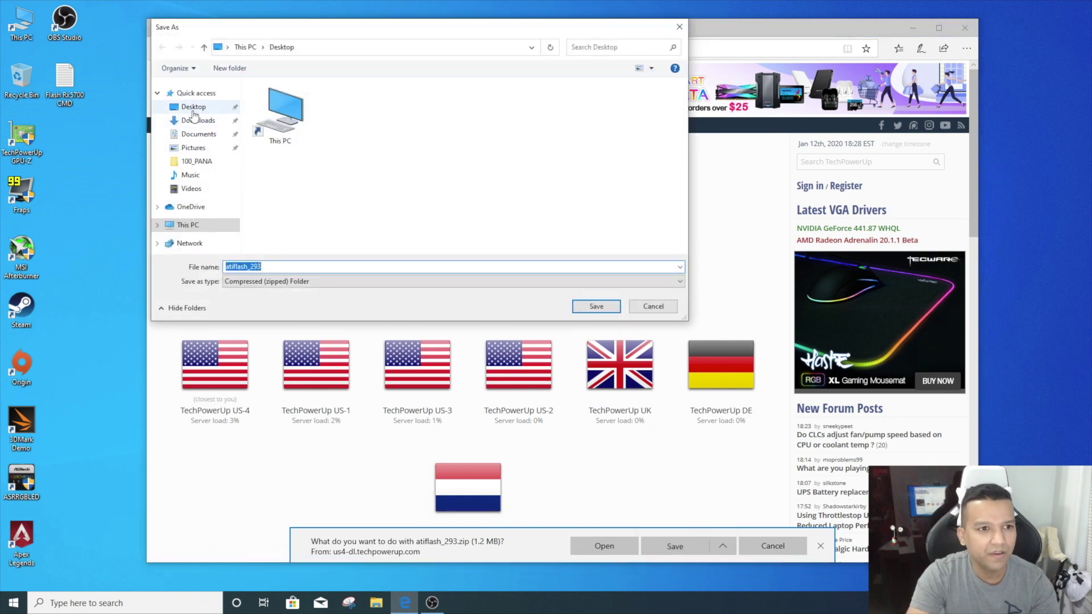
pyautogui.click(194, 108)
pyautogui.click(596, 307)
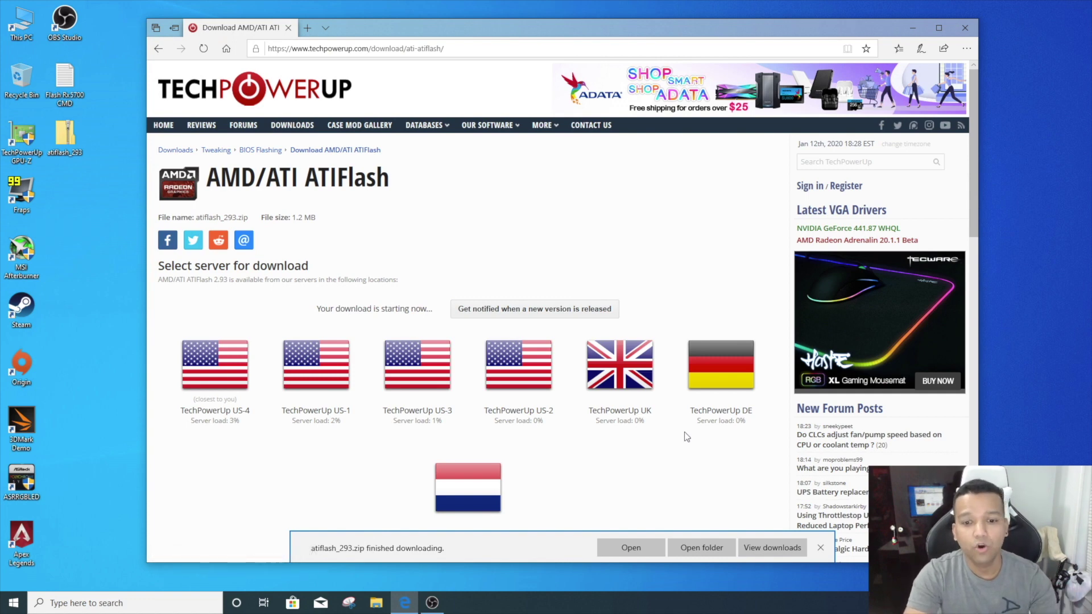
pyautogui.click(821, 548)
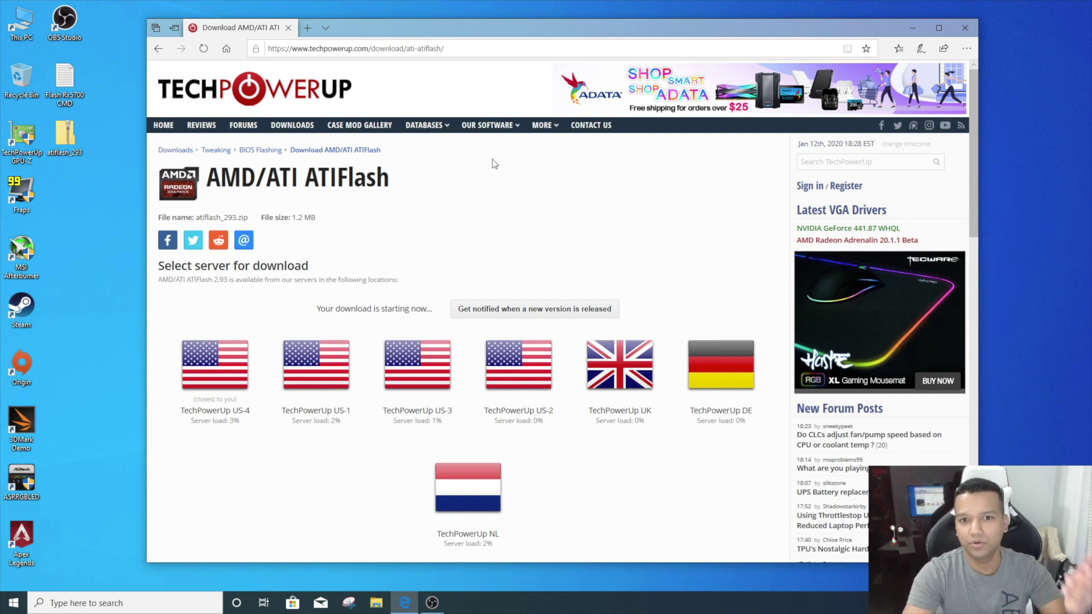
pyautogui.moveTo(437, 134)
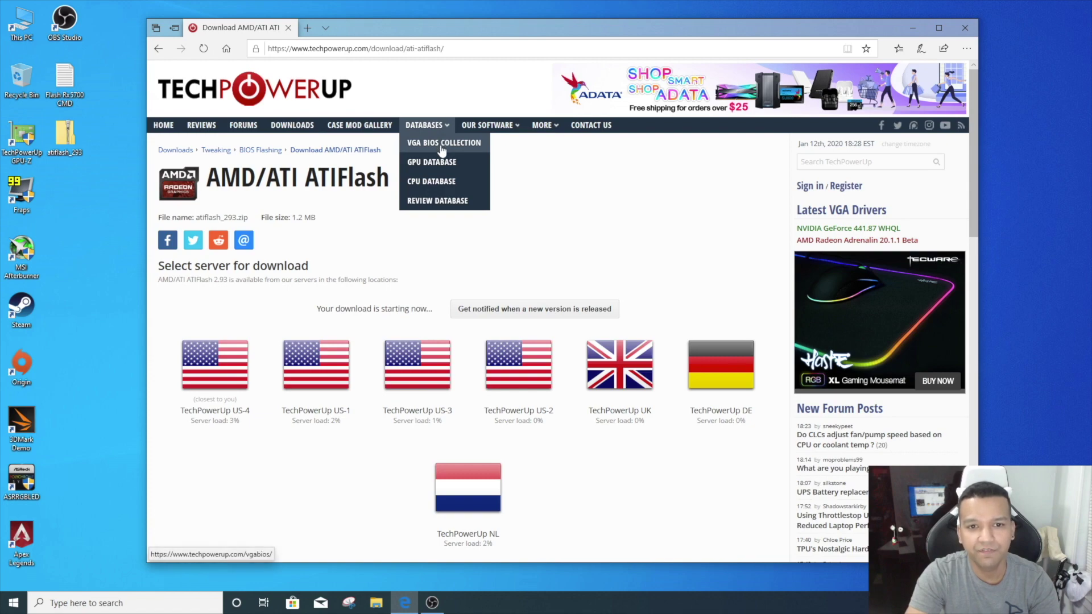
# Step: Open the VGA BIOS Collection and filter it by AMD, XFX and RX 5700 XT
pyautogui.click(441, 149)
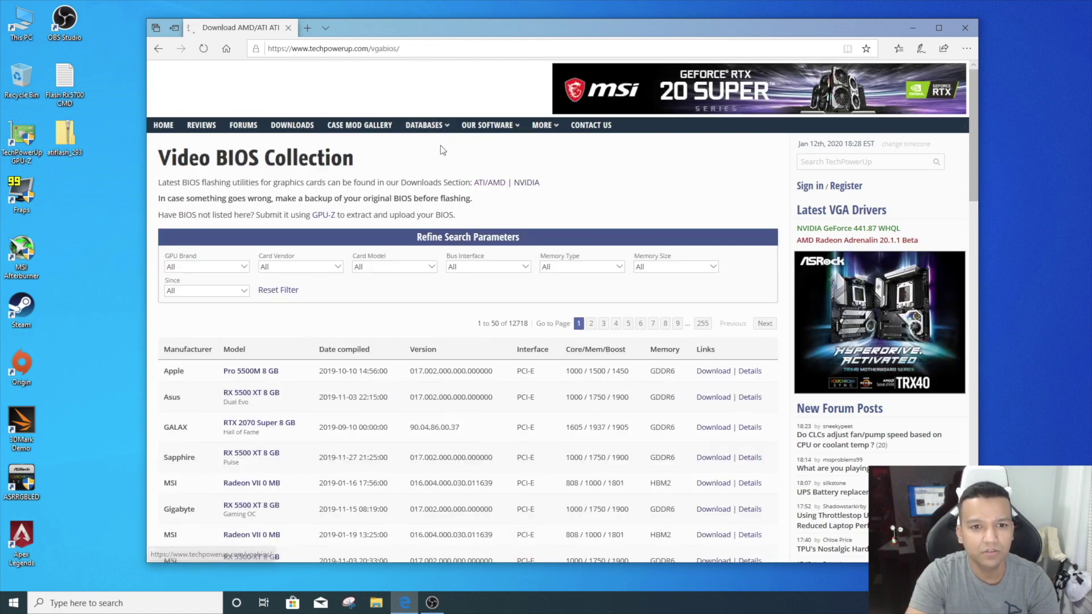
pyautogui.click(243, 267)
pyautogui.click(206, 279)
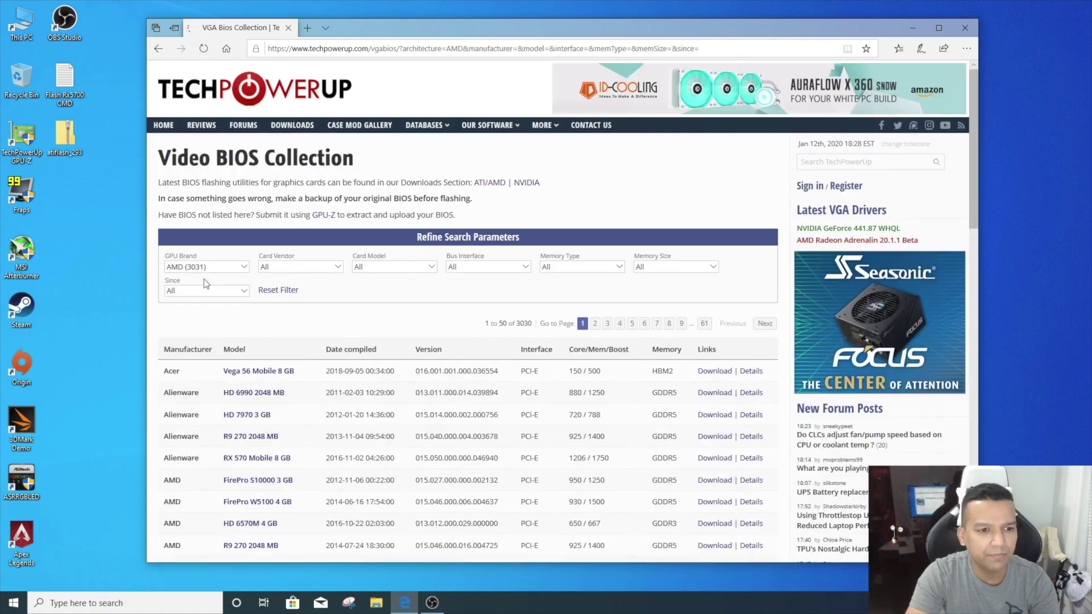
pyautogui.click(336, 269)
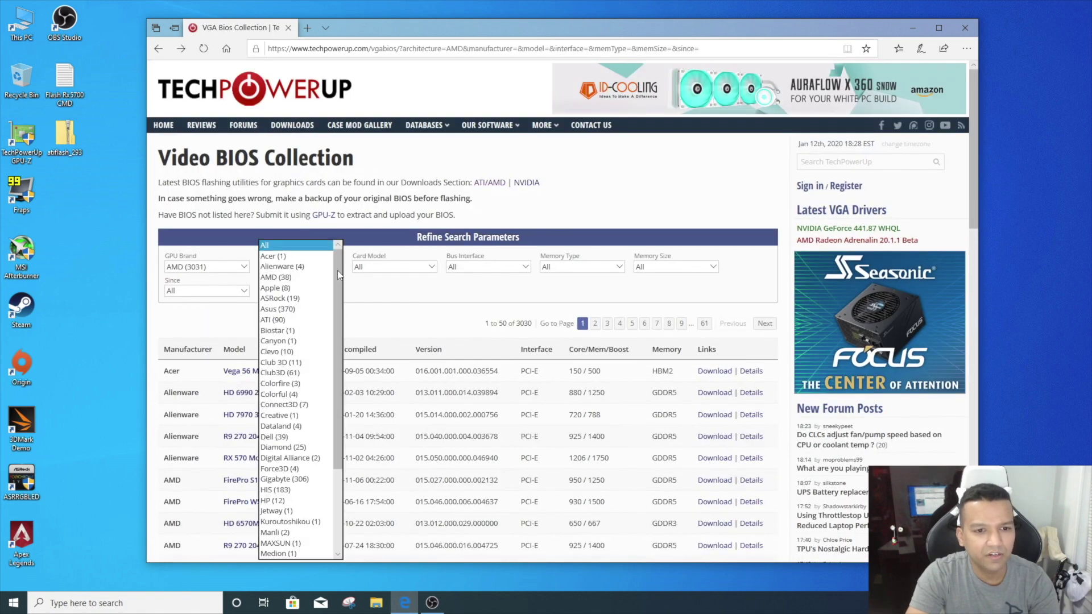
pyautogui.scroll(-5, 337, 287)
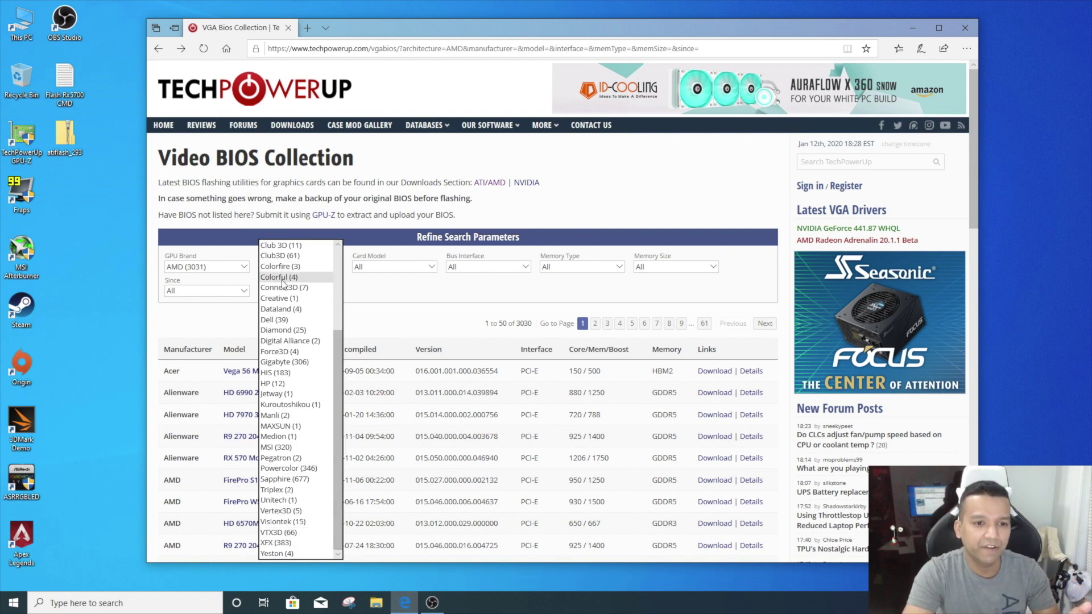
pyautogui.click(282, 543)
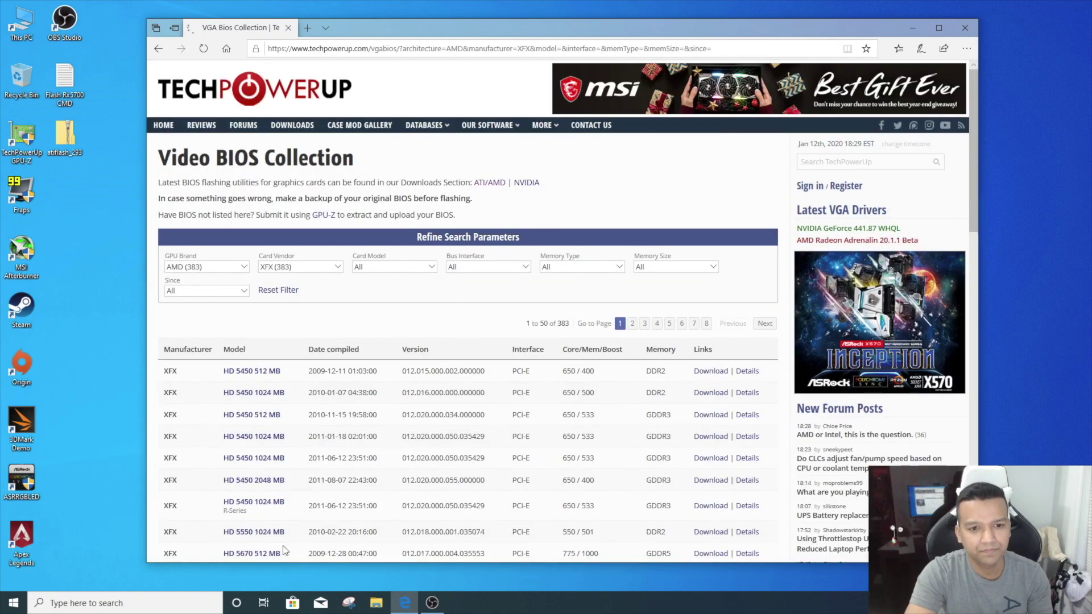
pyautogui.click(428, 268)
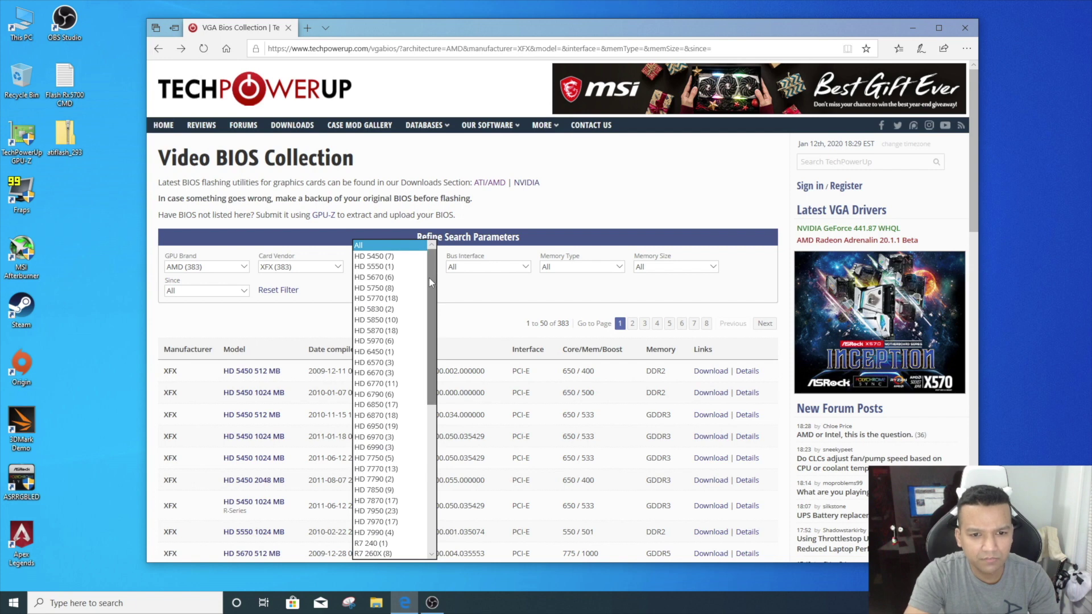
pyautogui.moveTo(429, 278); pyautogui.dragTo(436, 443)
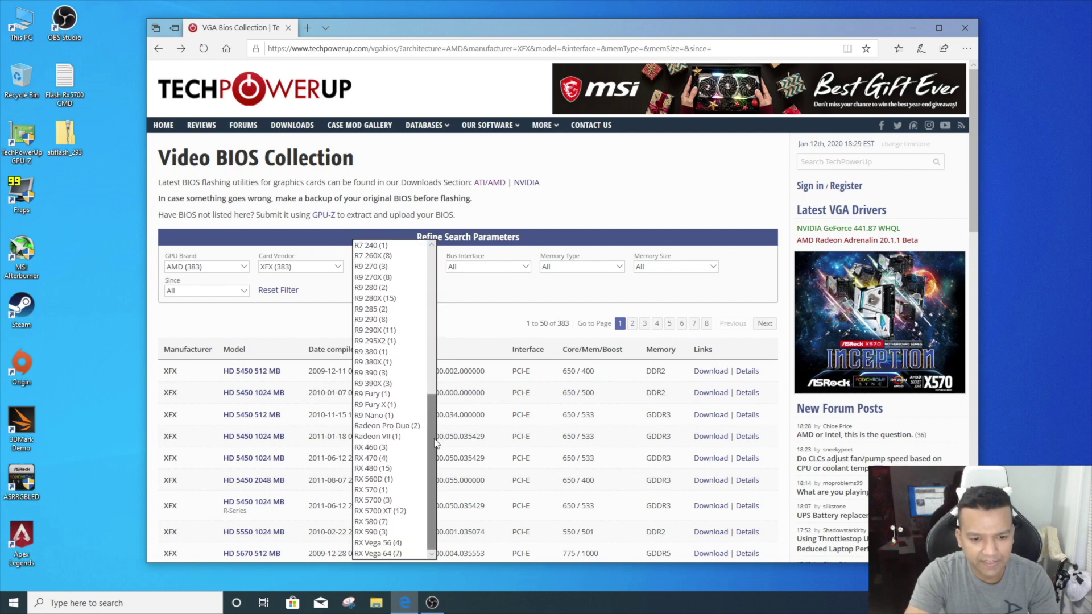
pyautogui.click(393, 511)
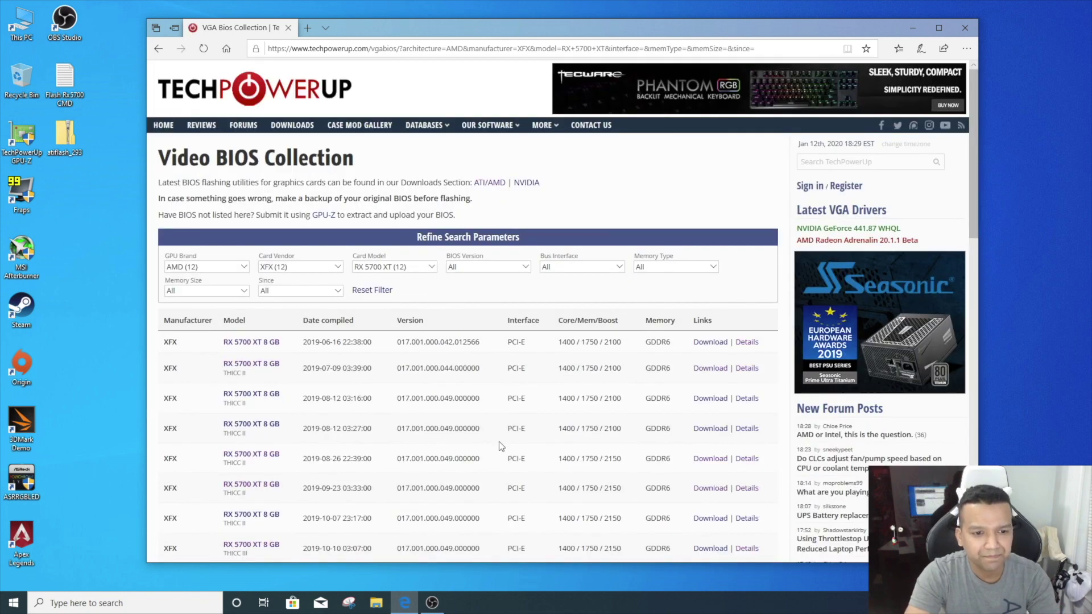
# Step: Download the XFX RX 5700 XT 8 GB THICC II BIOS file to the Desktop
pyautogui.scroll(-1, 489, 432)
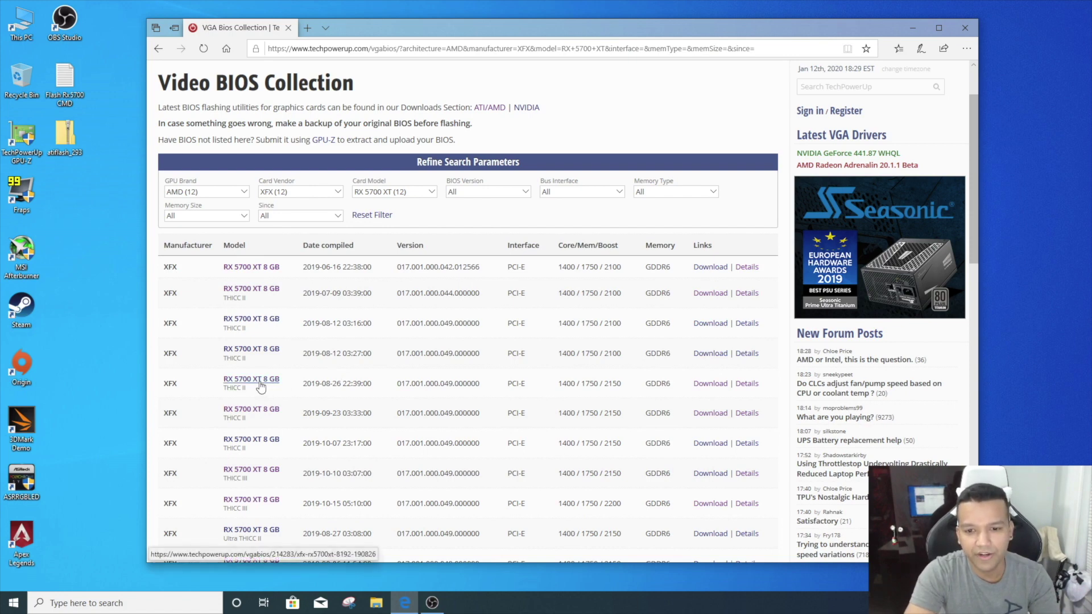
pyautogui.click(261, 387)
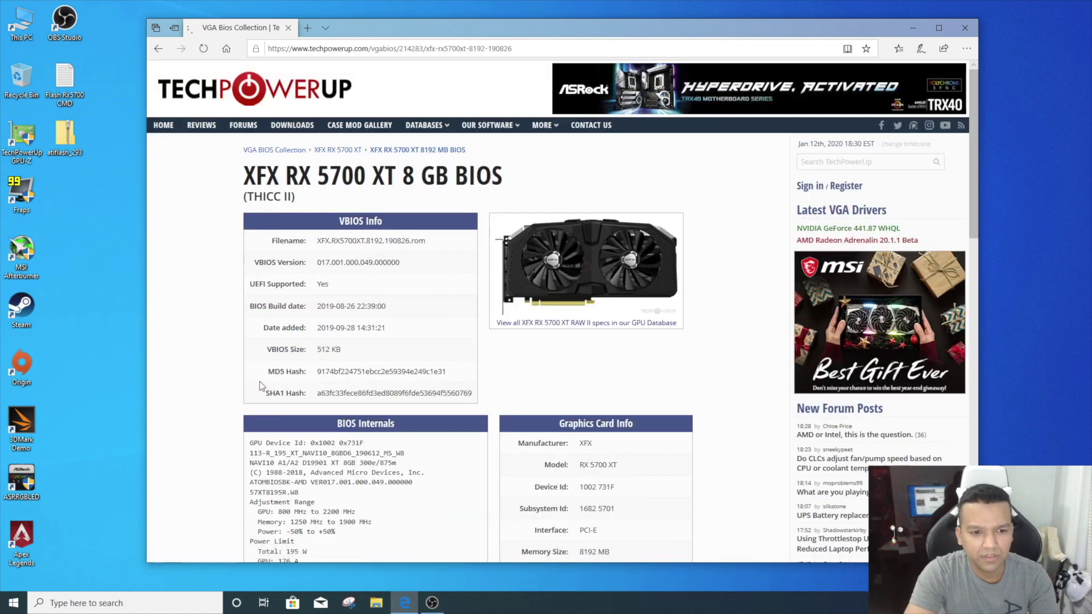
pyautogui.scroll(-15, 547, 419)
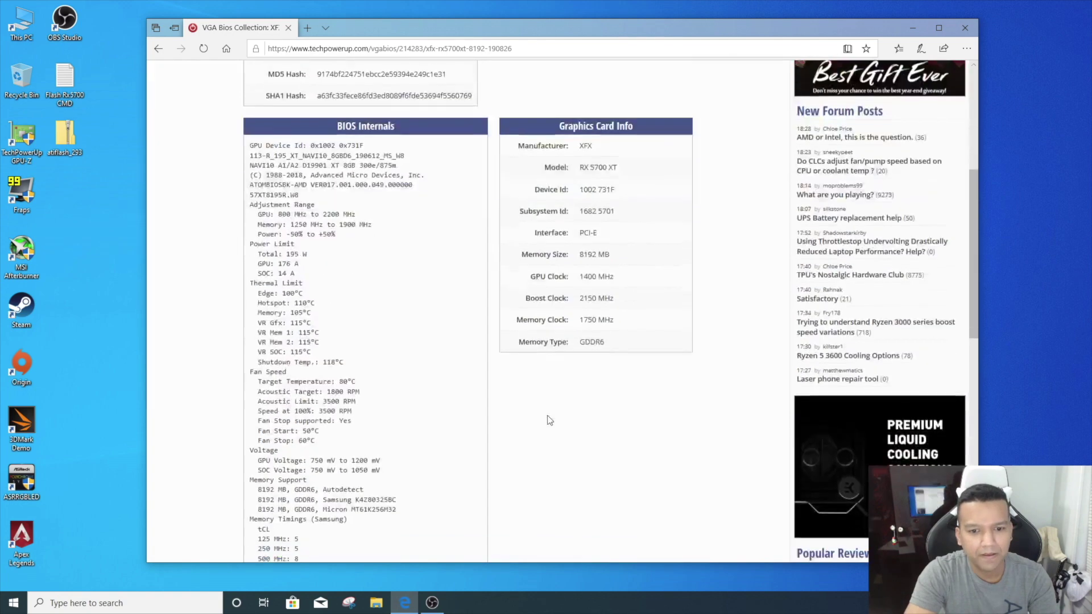
pyautogui.click(598, 377)
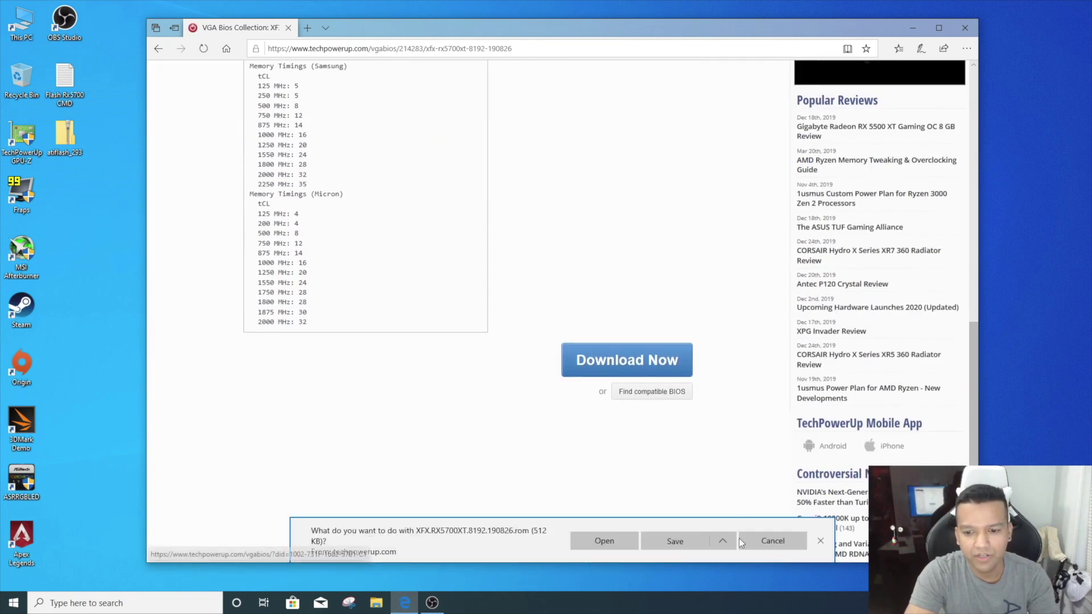
pyautogui.click(721, 540)
pyautogui.click(697, 526)
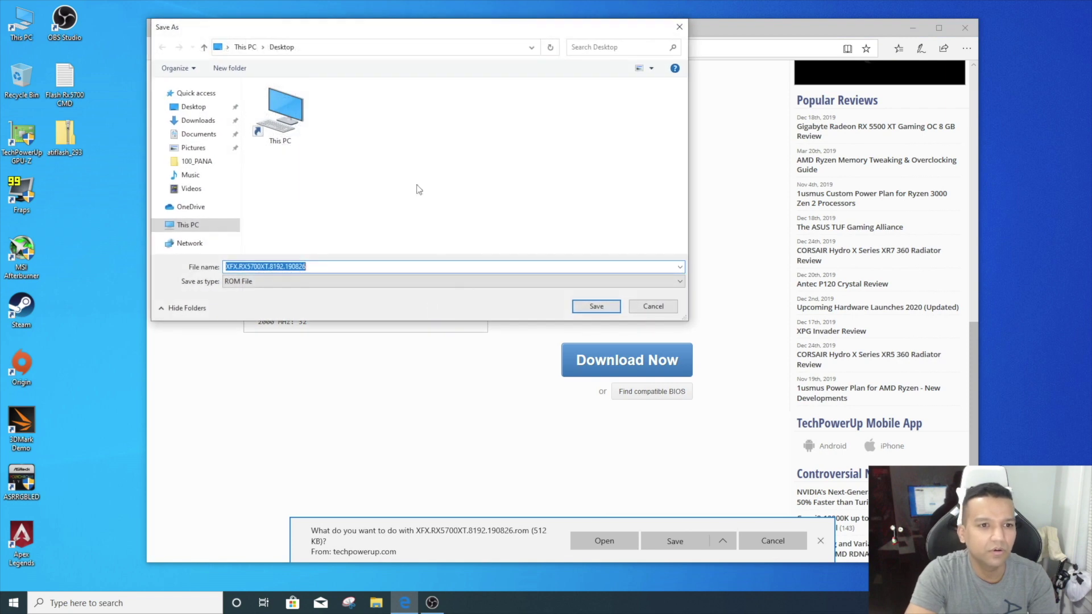
pyautogui.click(226, 112)
pyautogui.click(580, 307)
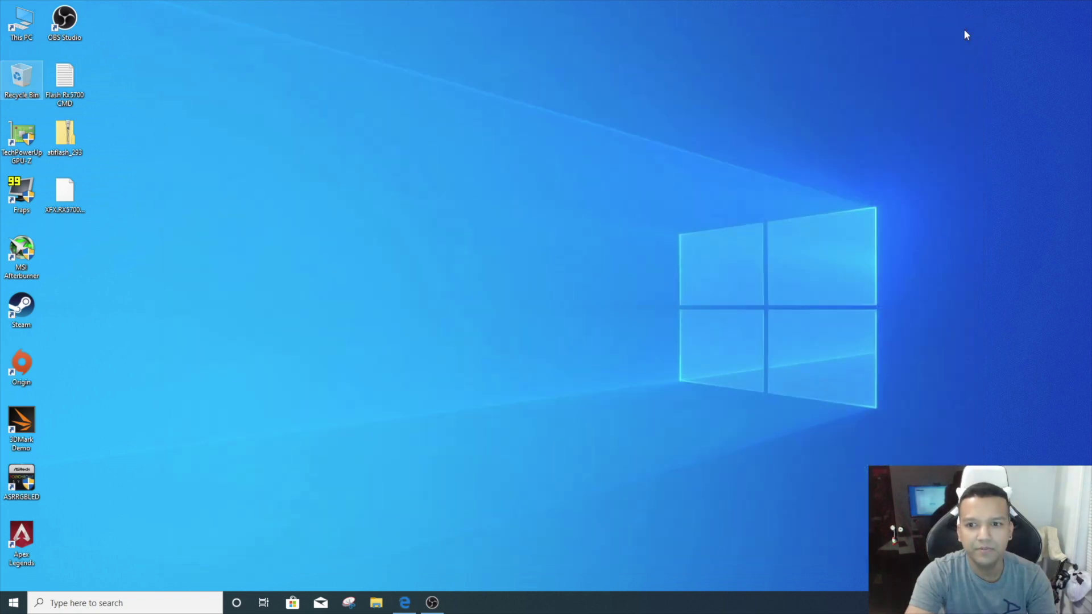
# Step: Extract atiflash_293.zip into an atiflash_293 folder and delete the zip
pyautogui.rightClick(72, 136)
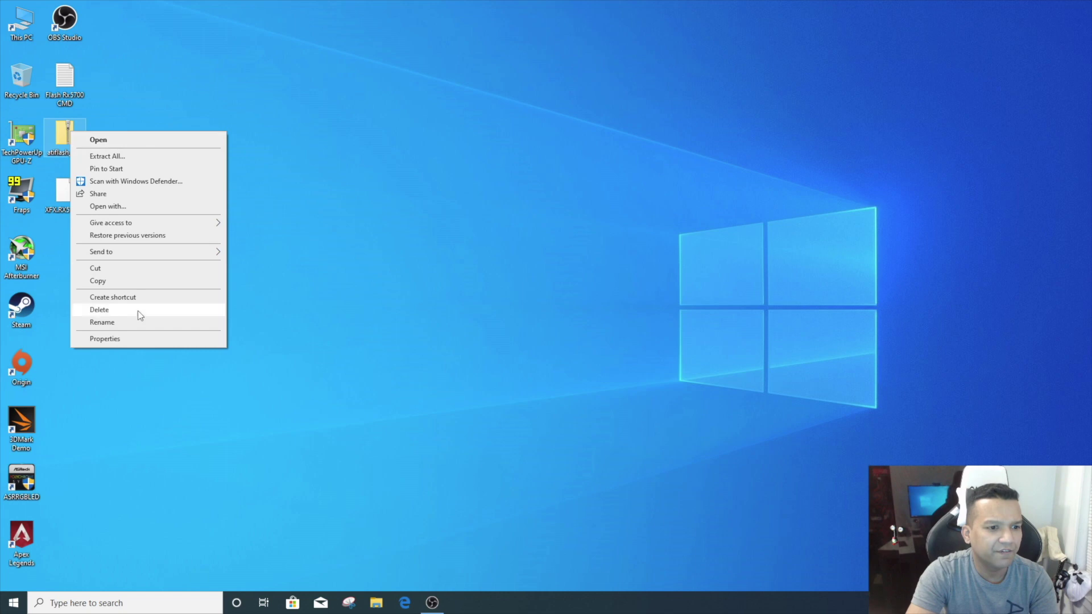
pyautogui.click(111, 155)
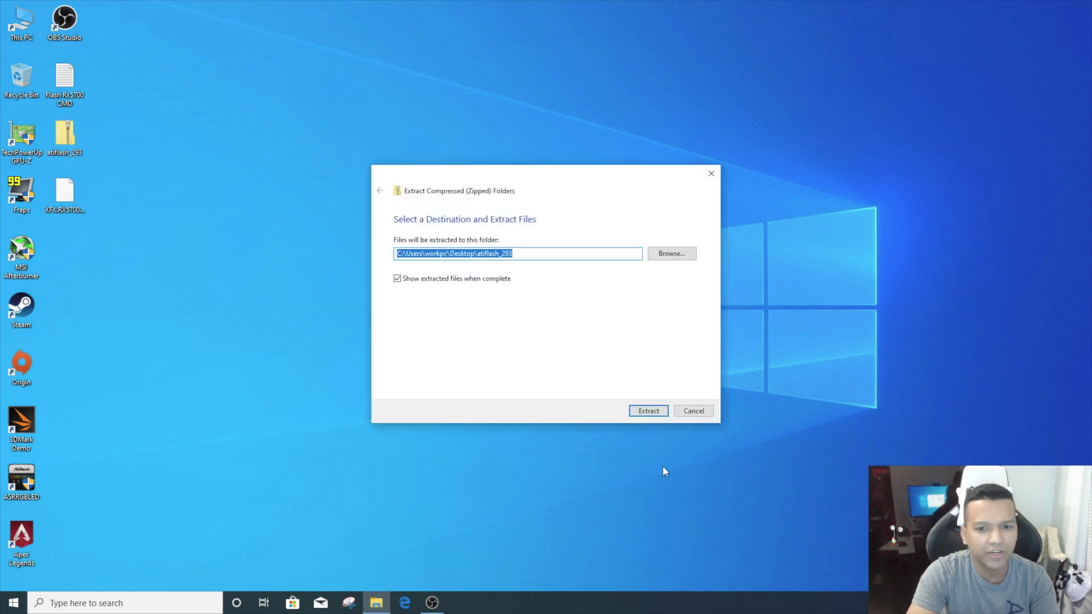
pyautogui.click(650, 409)
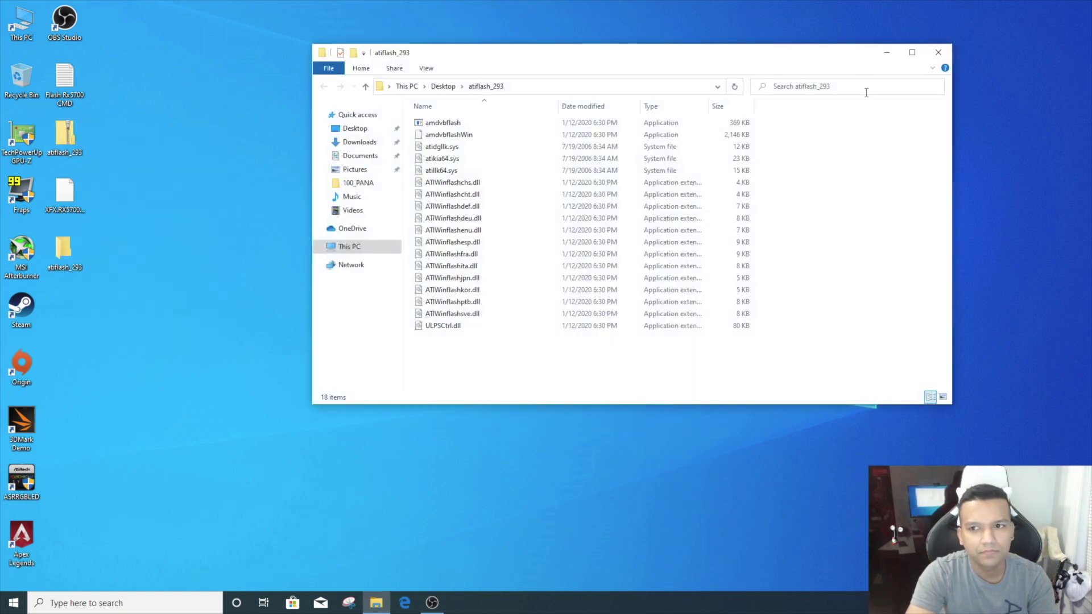
pyautogui.click(939, 53)
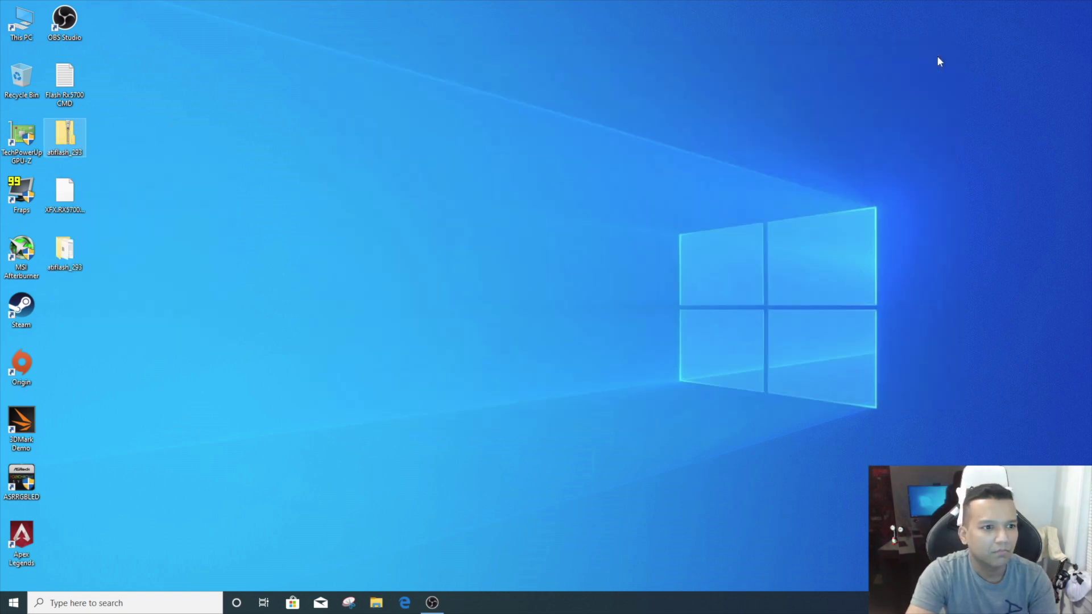
pyautogui.rightClick(65, 132)
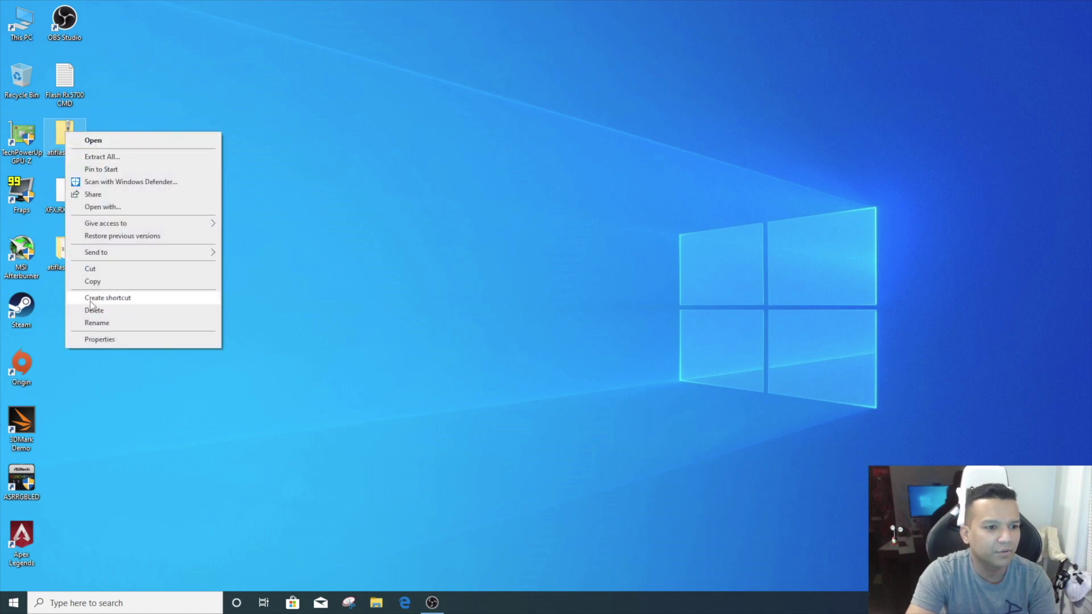
pyautogui.click(110, 311)
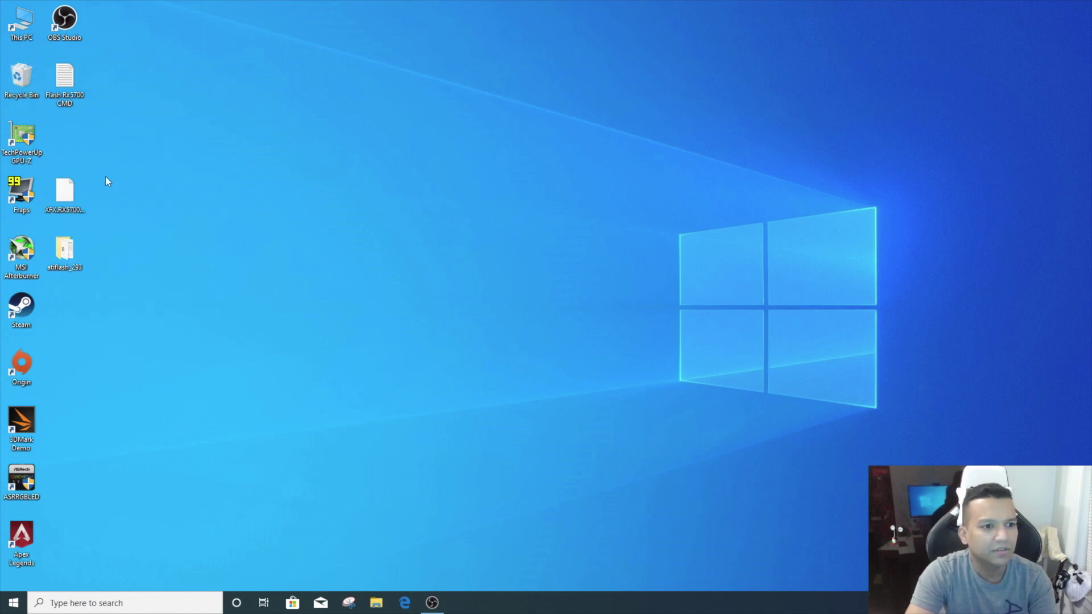
# Step: Move the atiflash_293 folder onto Local Disk (C:)
pyautogui.moveTo(98, 221); pyautogui.dragTo(72, 209)
pyautogui.press('super+e')
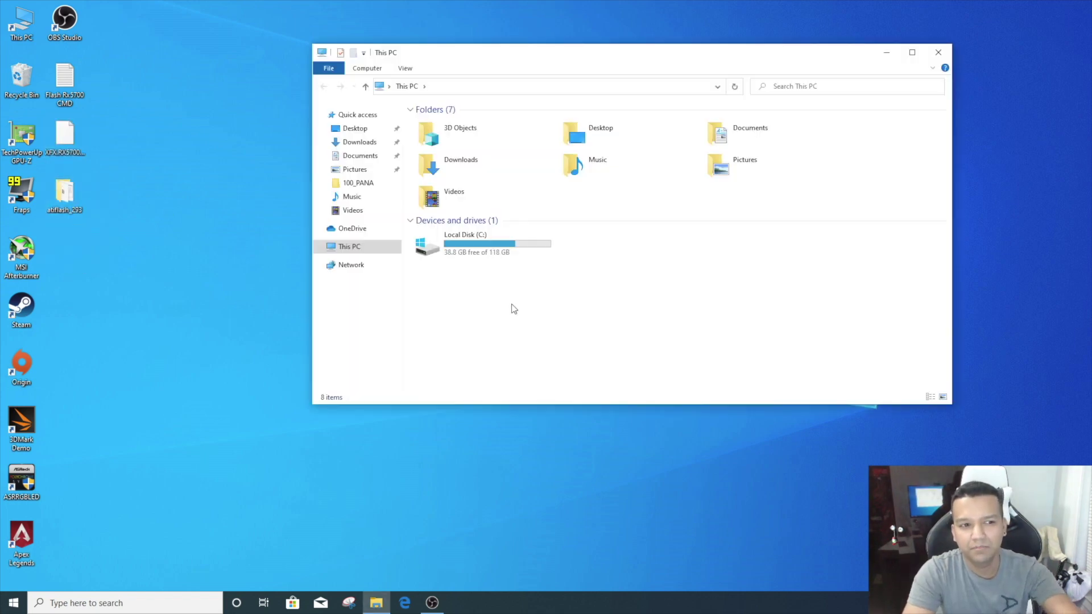
pyautogui.doubleClick(481, 254)
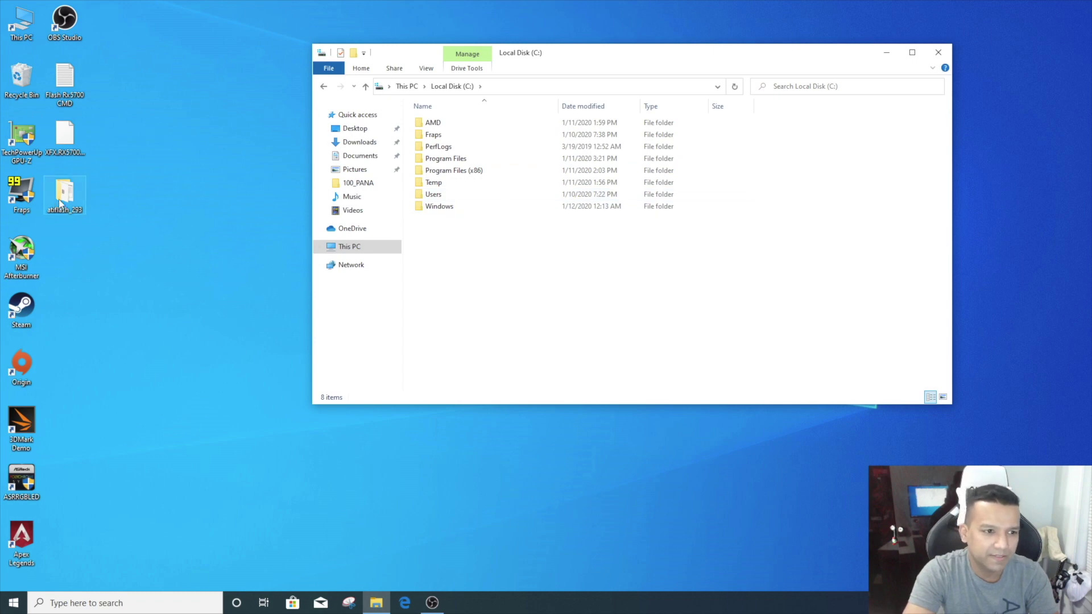
pyautogui.moveTo(60, 204); pyautogui.dragTo(422, 264)
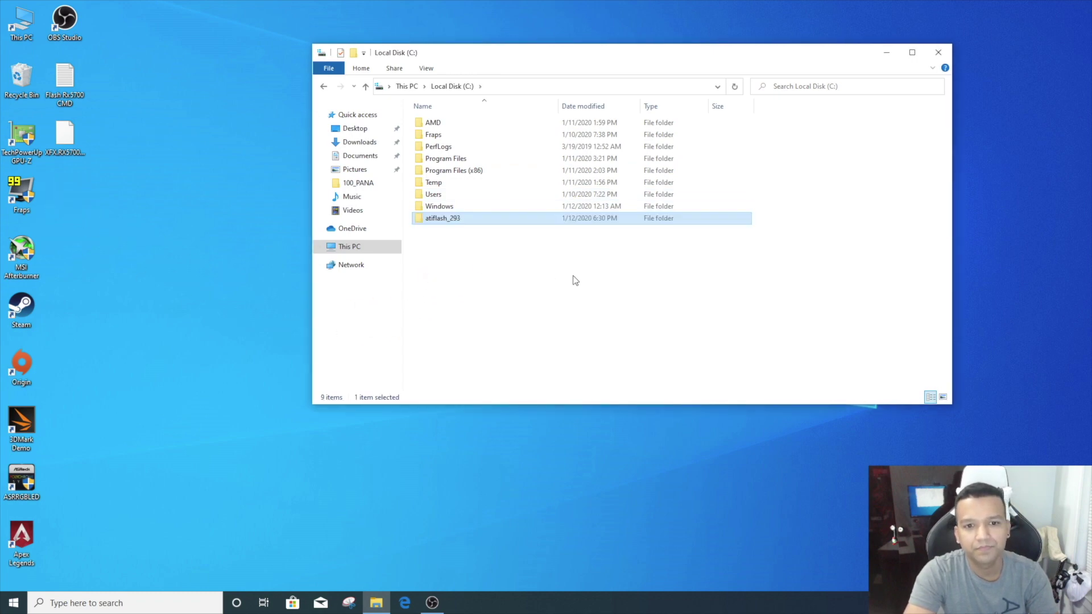
# Step: Rename the BIOS to rx5700xt.rom, move it into C:\atiflash_293, and open the Flash Rx5700 CMD notes
pyautogui.click(65, 158)
pyautogui.click(84, 161)
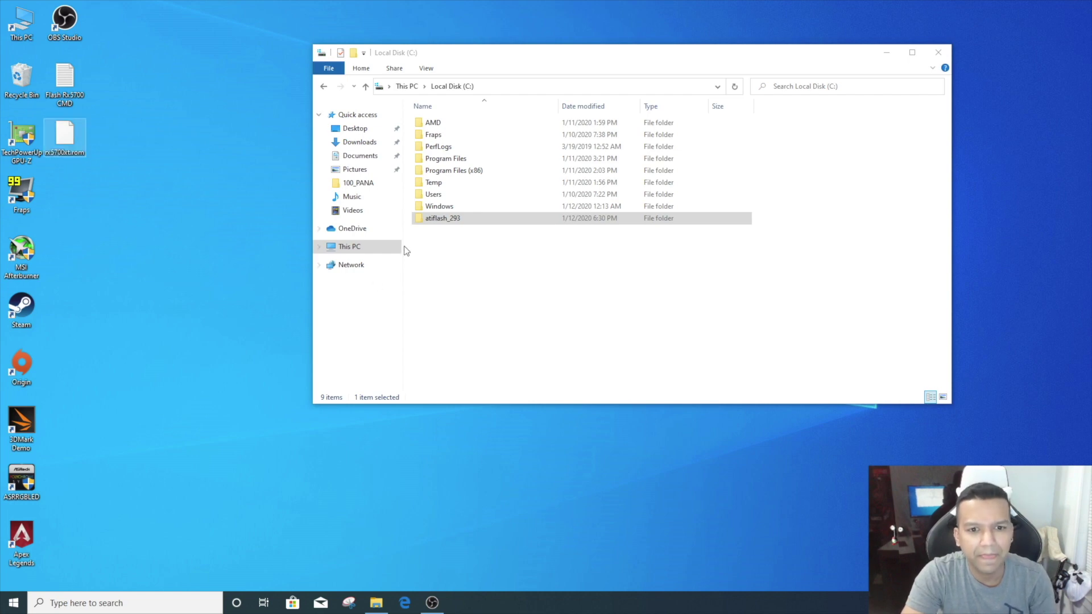
pyautogui.doubleClick(443, 219)
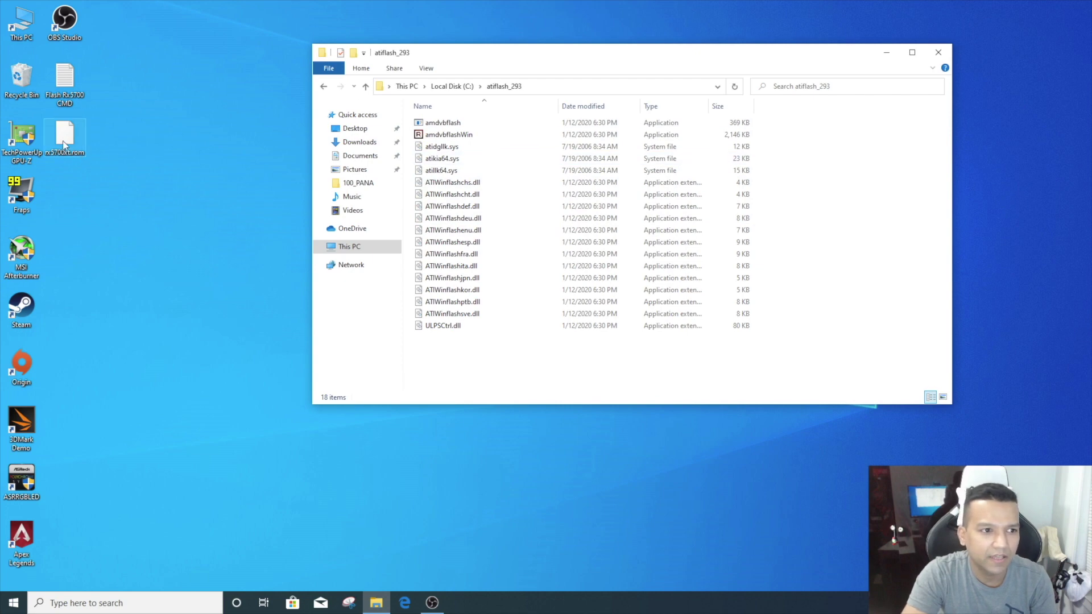
pyautogui.moveTo(66, 141); pyautogui.dragTo(106, 169)
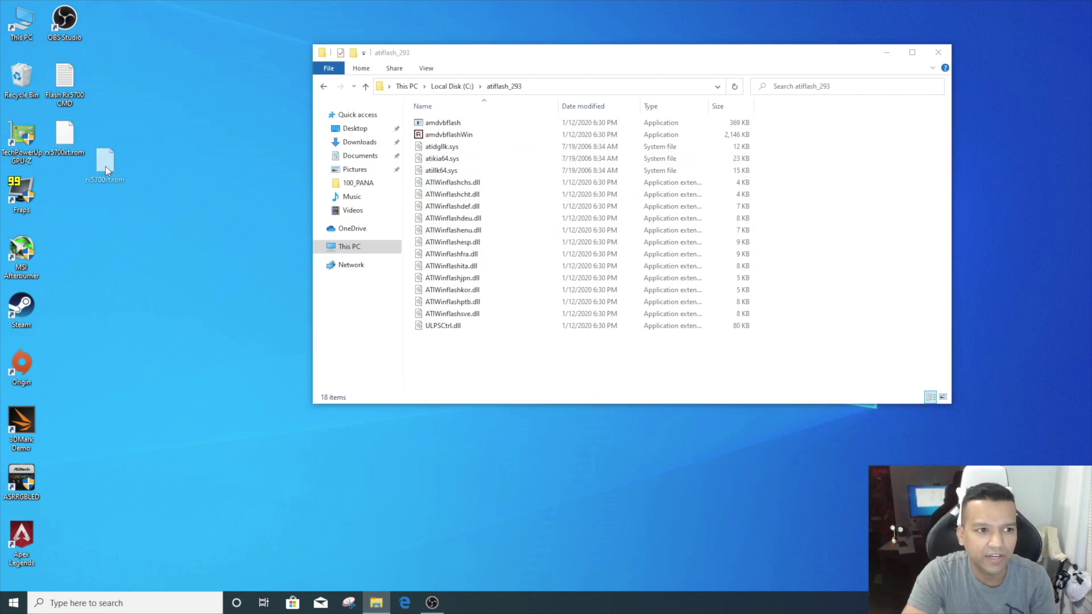
pyautogui.moveTo(238, 360); pyautogui.dragTo(467, 372)
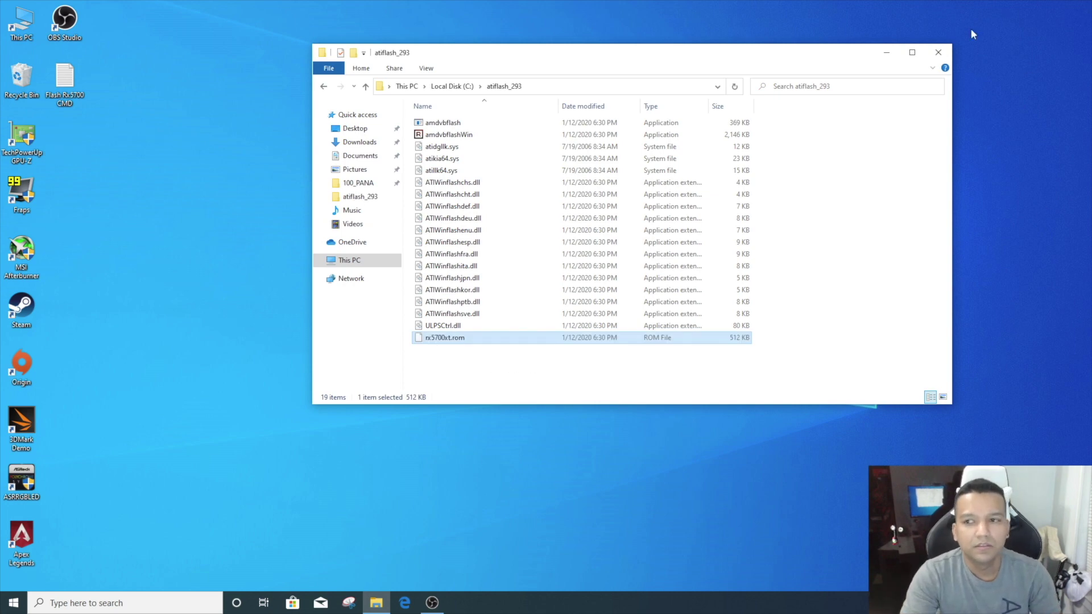
pyautogui.moveTo(785, 53)
pyautogui.mouseDown()
pyautogui.moveTo(805, 58)
pyautogui.moveTo(789, 68)
pyautogui.mouseUp()
pyautogui.click(930, 159)
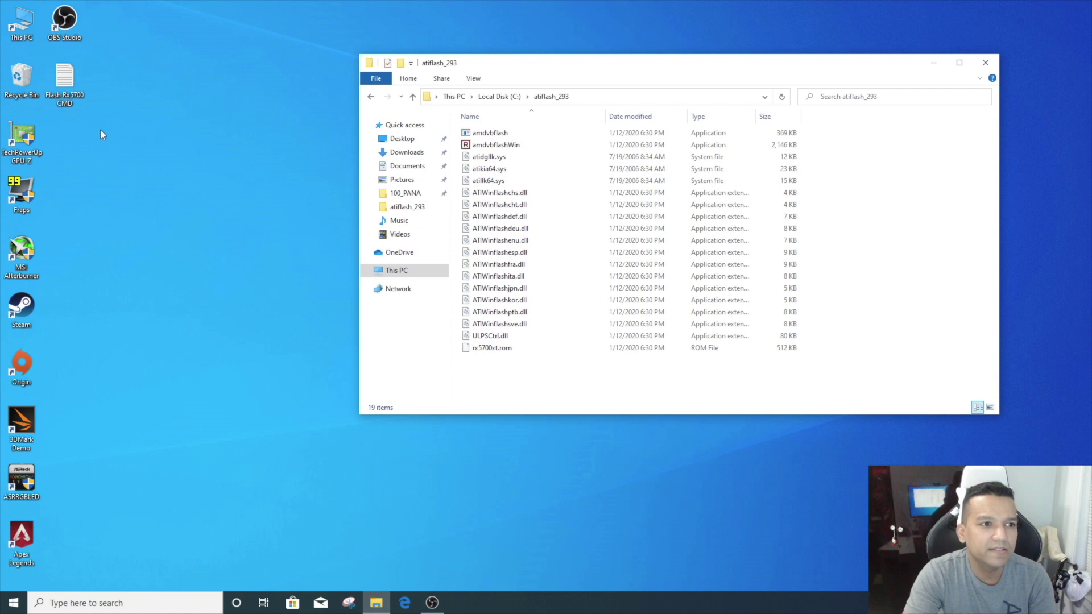
pyautogui.doubleClick(58, 98)
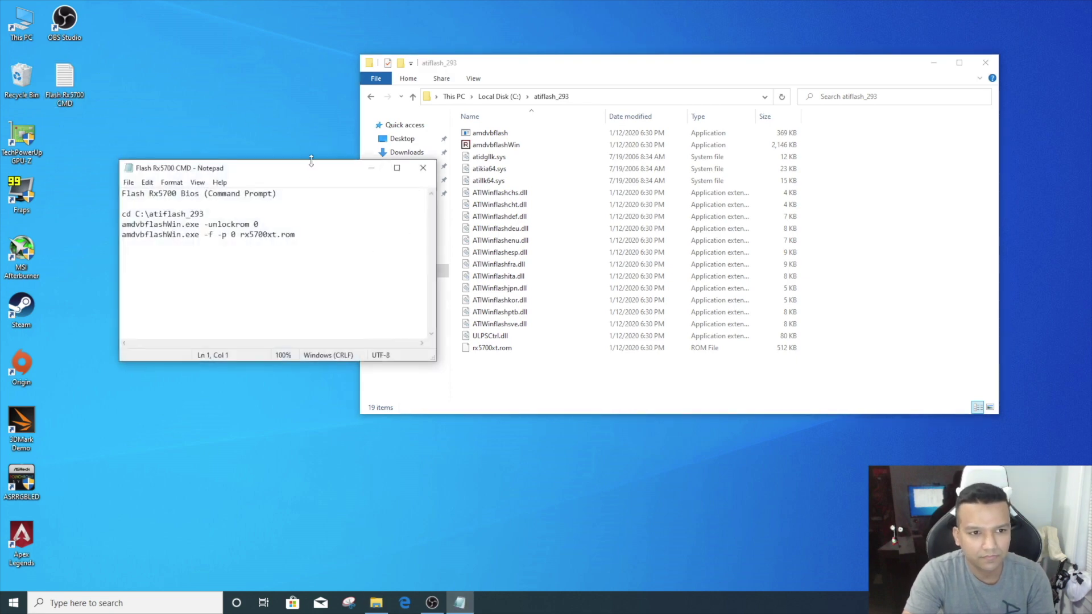
# Step: Arrange the notes and folder windows, then launch Command Prompt as administrator via a cmd search
pyautogui.moveTo(313, 170); pyautogui.dragTo(207, 174)
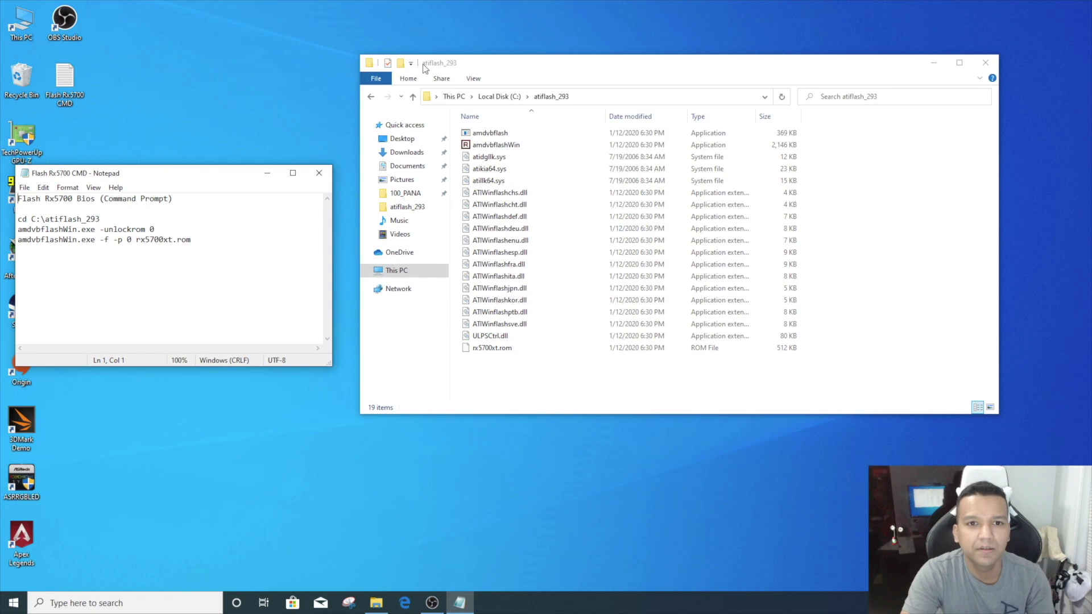
pyautogui.moveTo(490, 67); pyautogui.dragTo(485, 63)
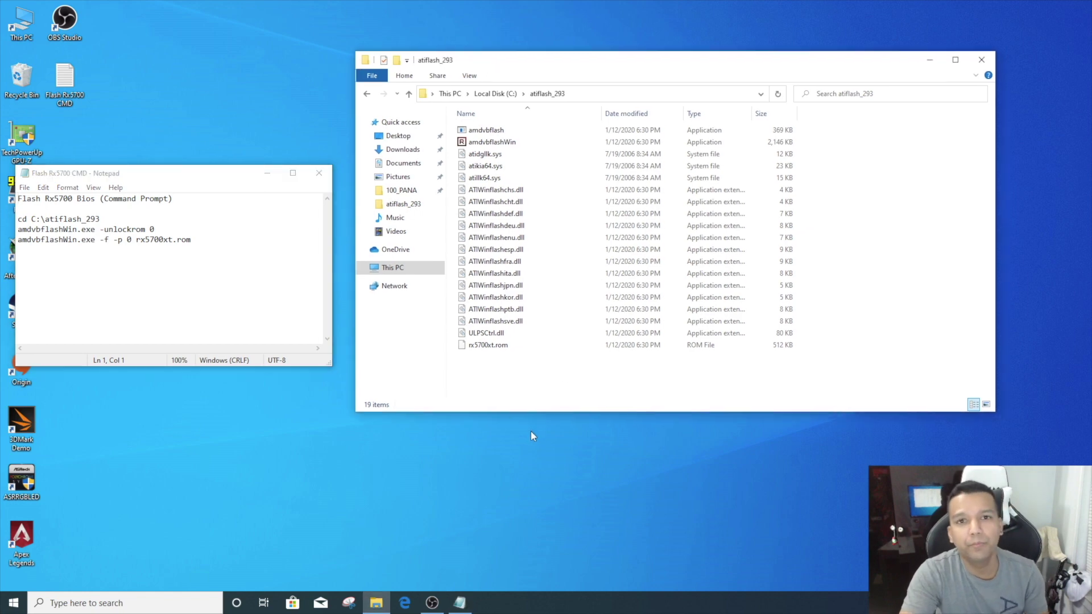
pyautogui.click(128, 607)
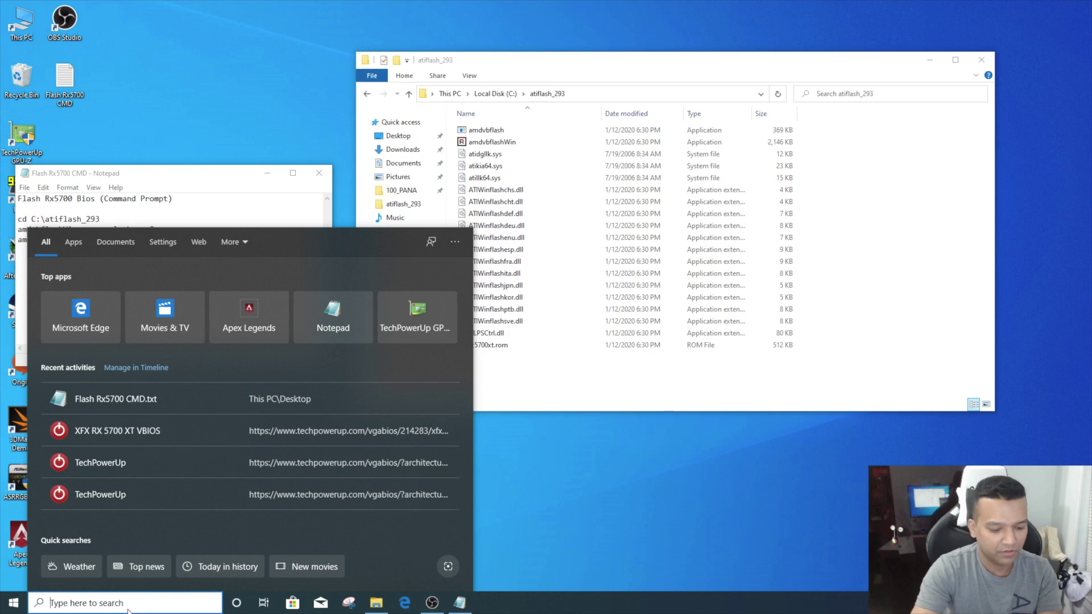
pyautogui.write('cmd')
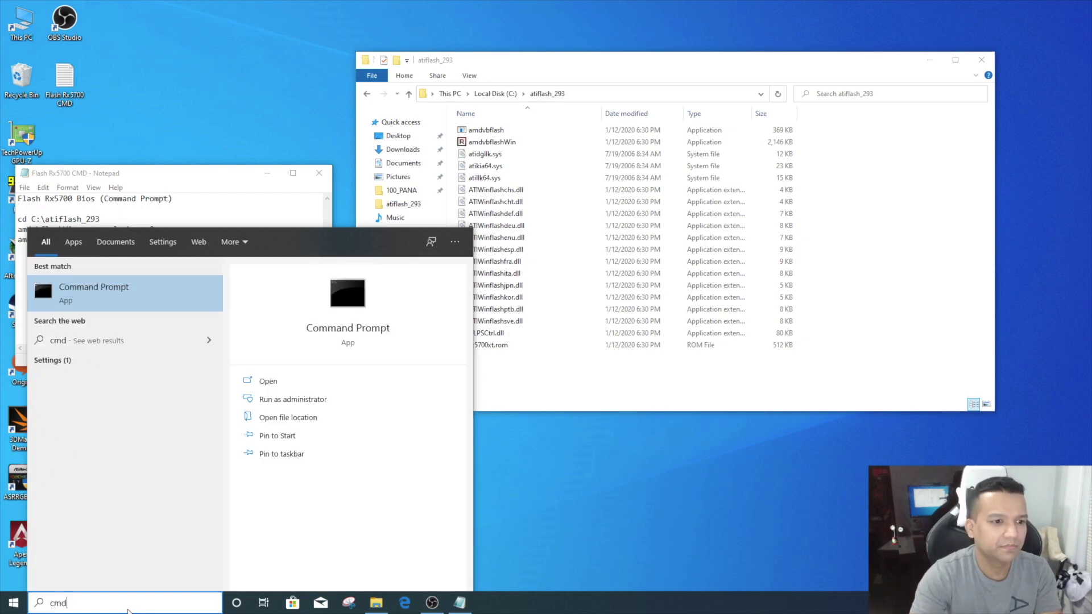
pyautogui.rightClick(161, 289)
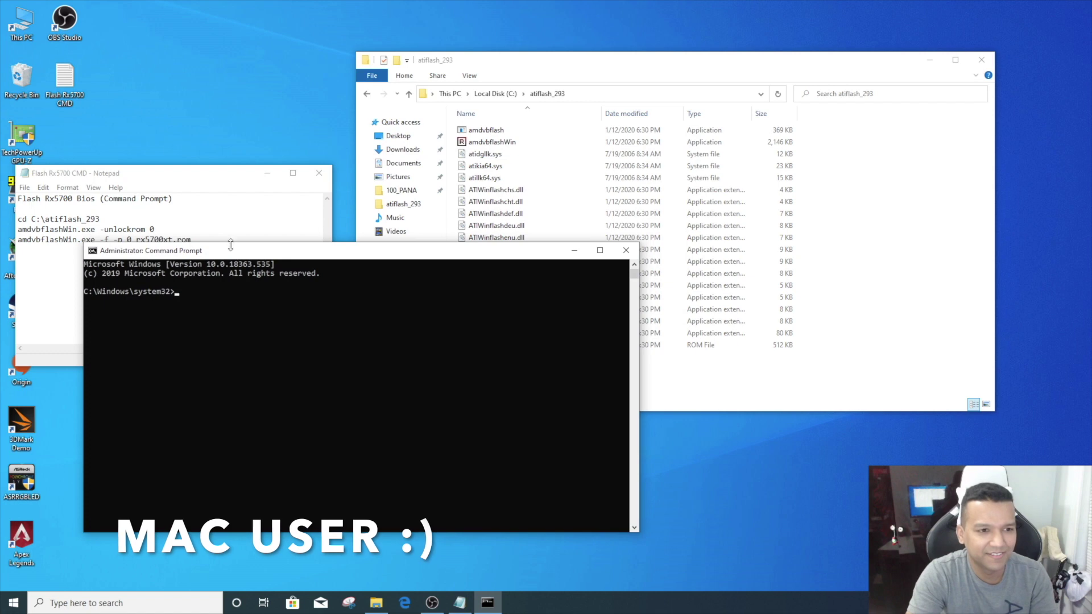
# Step: Arrange the windows and run 'cd C:\atiflash_293' copied from the notes
pyautogui.moveTo(168, 178); pyautogui.dragTo(175, 76)
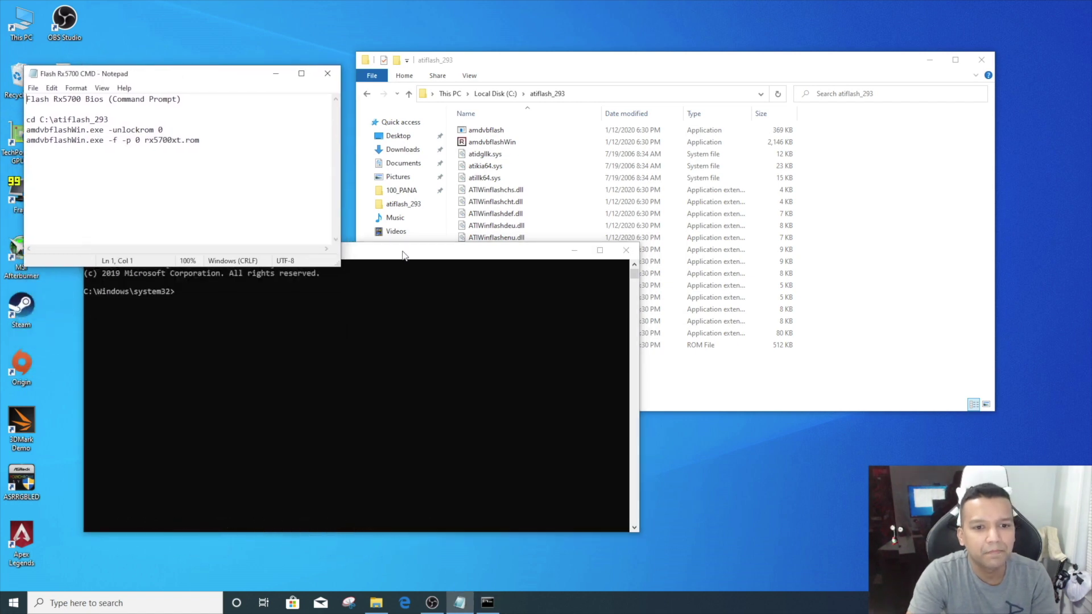
pyautogui.moveTo(404, 253); pyautogui.dragTo(372, 285)
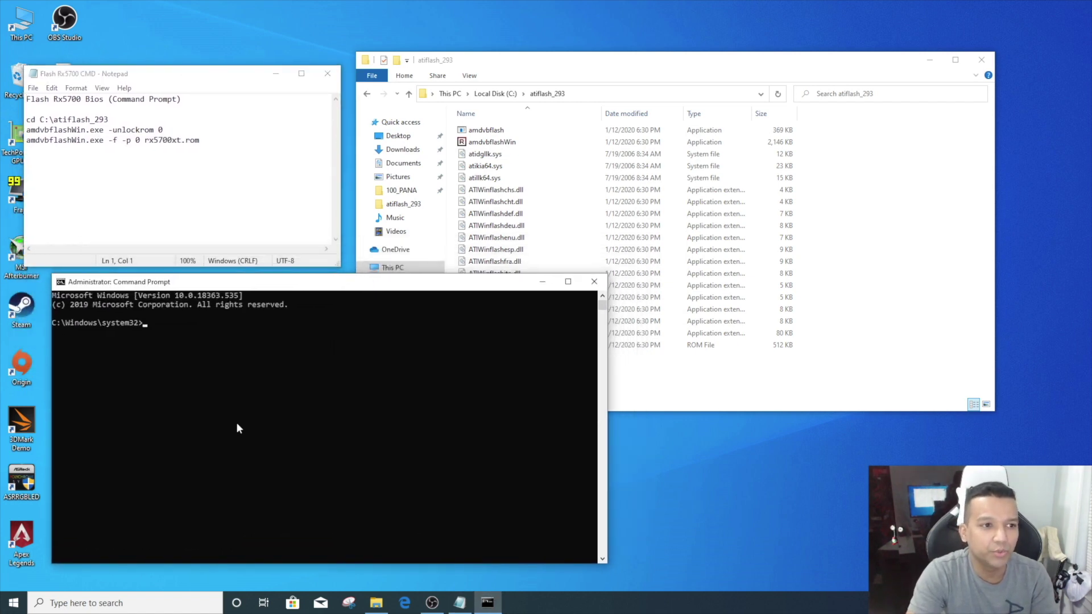
pyautogui.moveTo(115, 120); pyautogui.dragTo(20, 116)
pyautogui.rightClick(42, 120)
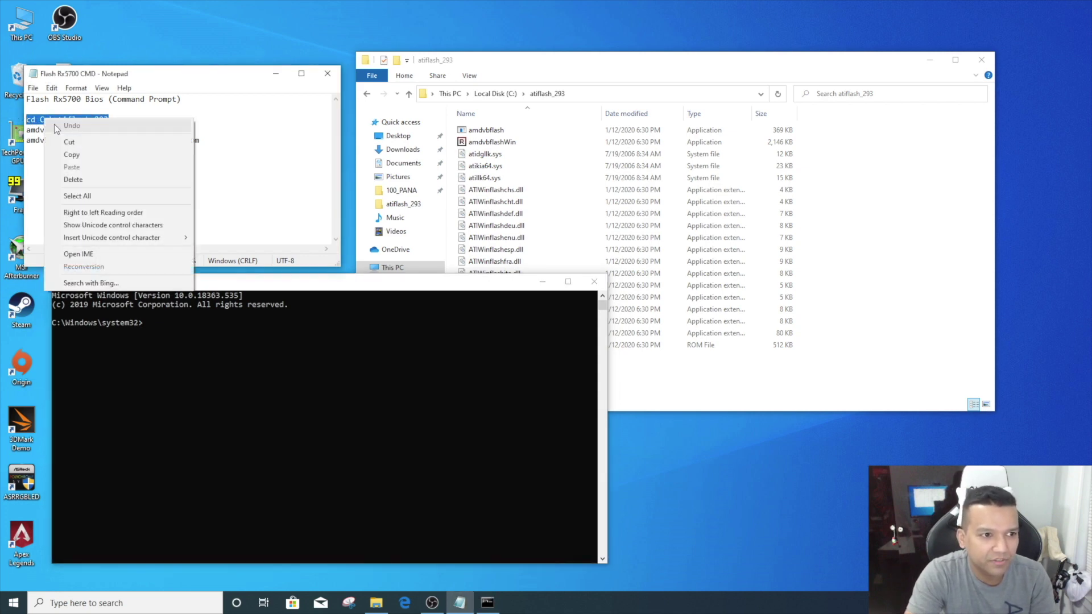
pyautogui.click(76, 155)
pyautogui.click(167, 319)
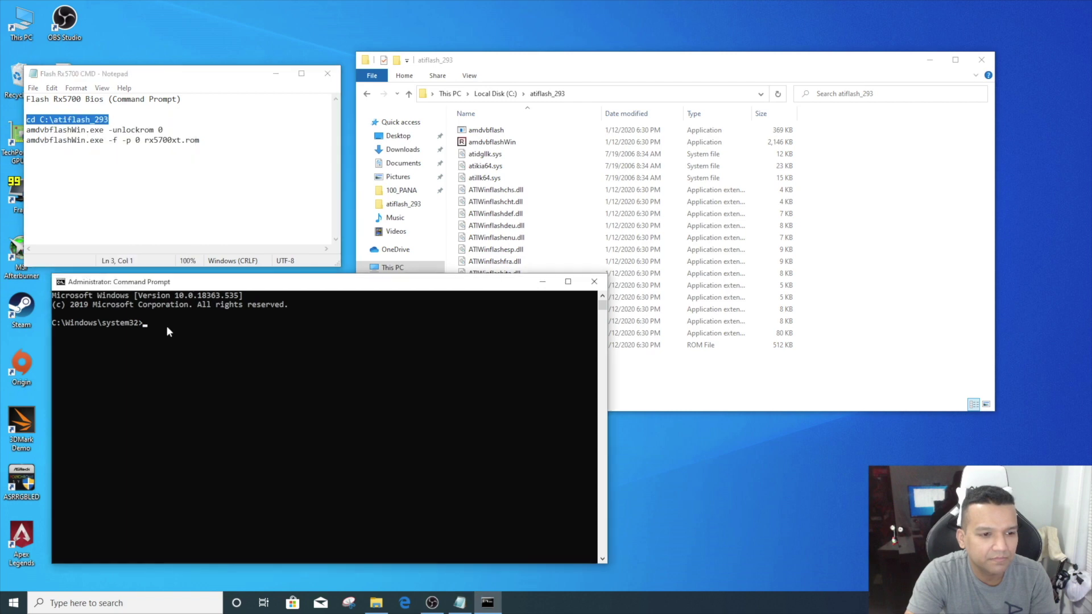
pyautogui.rightClick(166, 325)
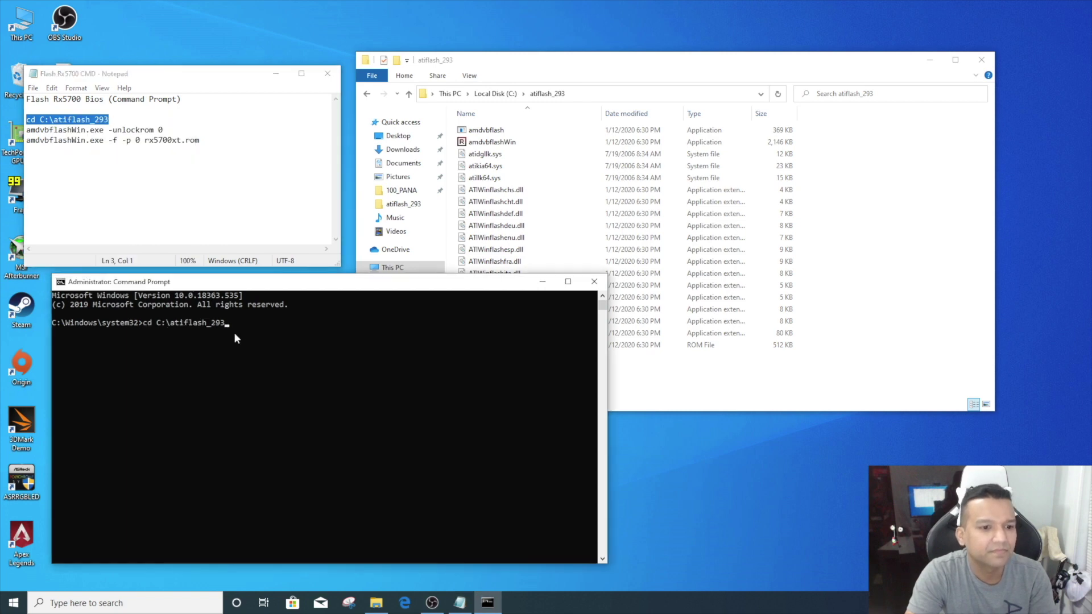
pyautogui.press('Return')
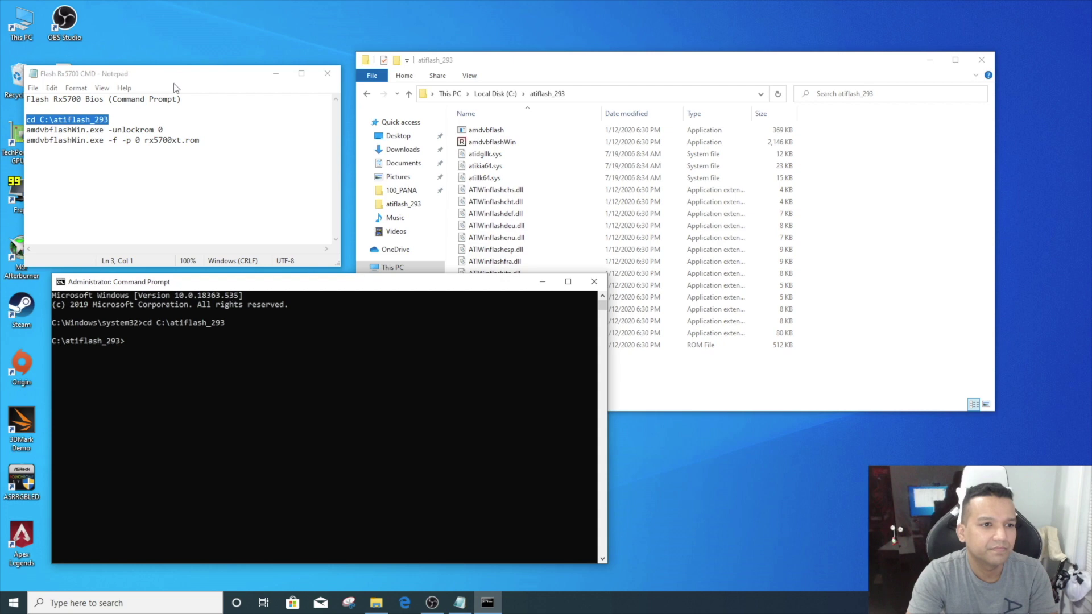
# Step: Run 'amdvbflashWin.exe -unlockrom 0' from the notes and dismiss the ROM Unlocked message
pyautogui.click(177, 130)
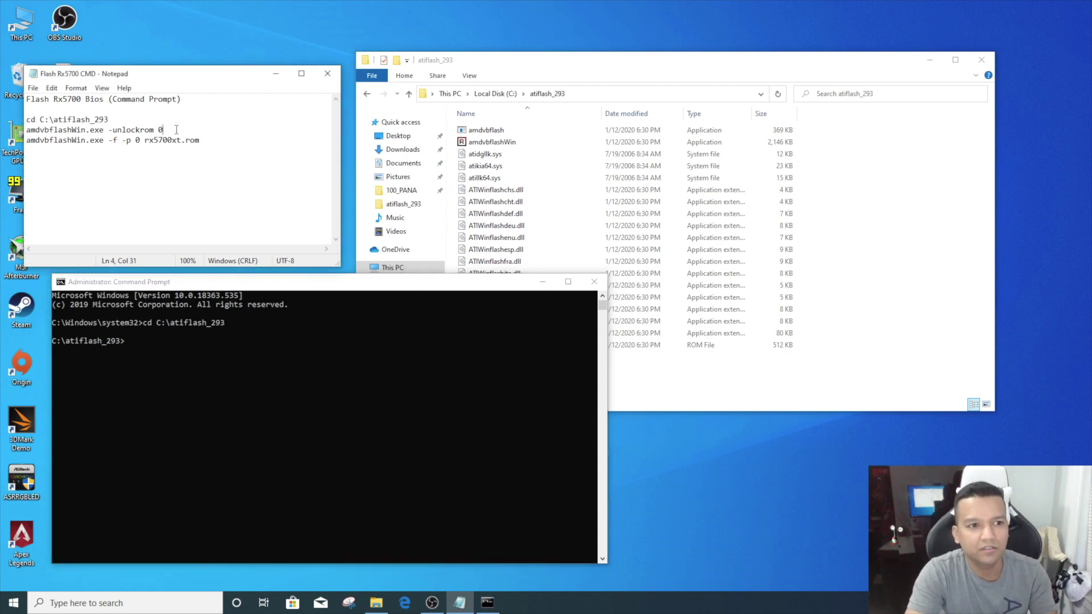
pyautogui.moveTo(176, 130); pyautogui.dragTo(35, 124)
pyautogui.rightClick(37, 126)
pyautogui.click(85, 165)
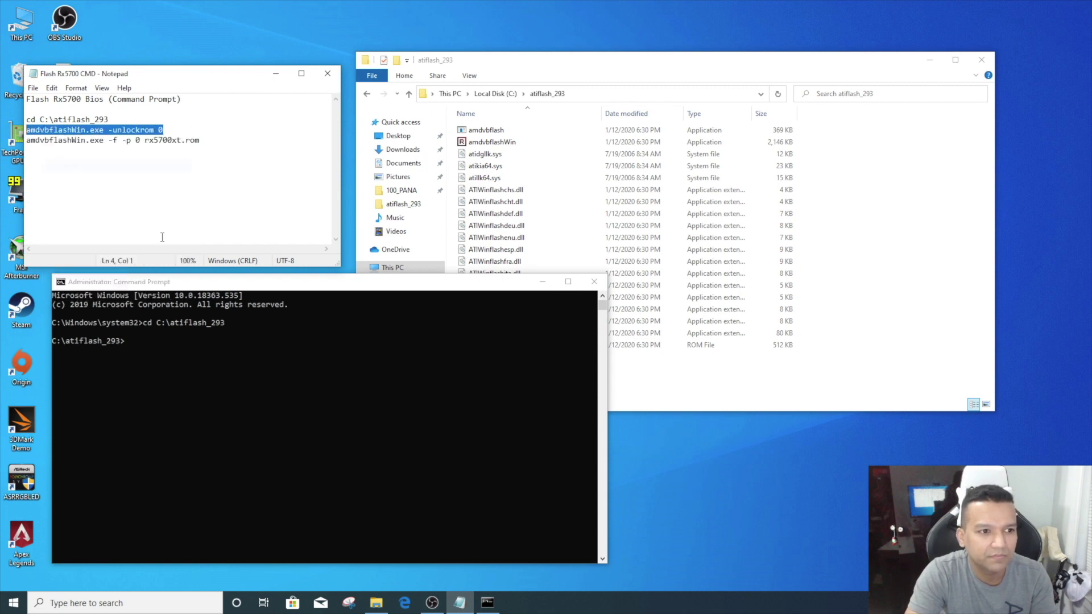
pyautogui.click(143, 341)
pyautogui.rightClick(143, 341)
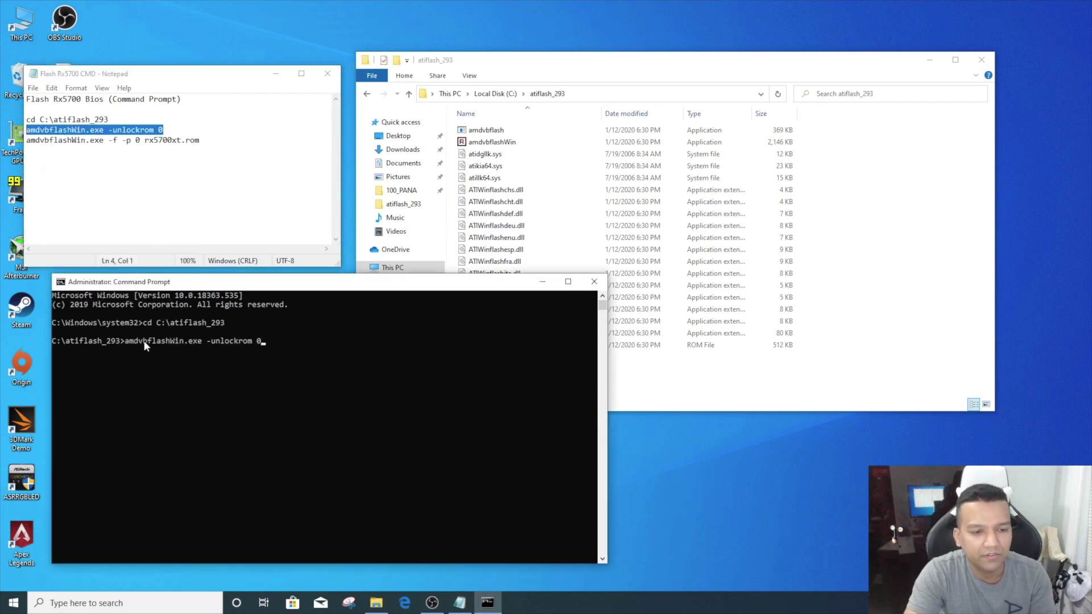
pyautogui.press('Return')
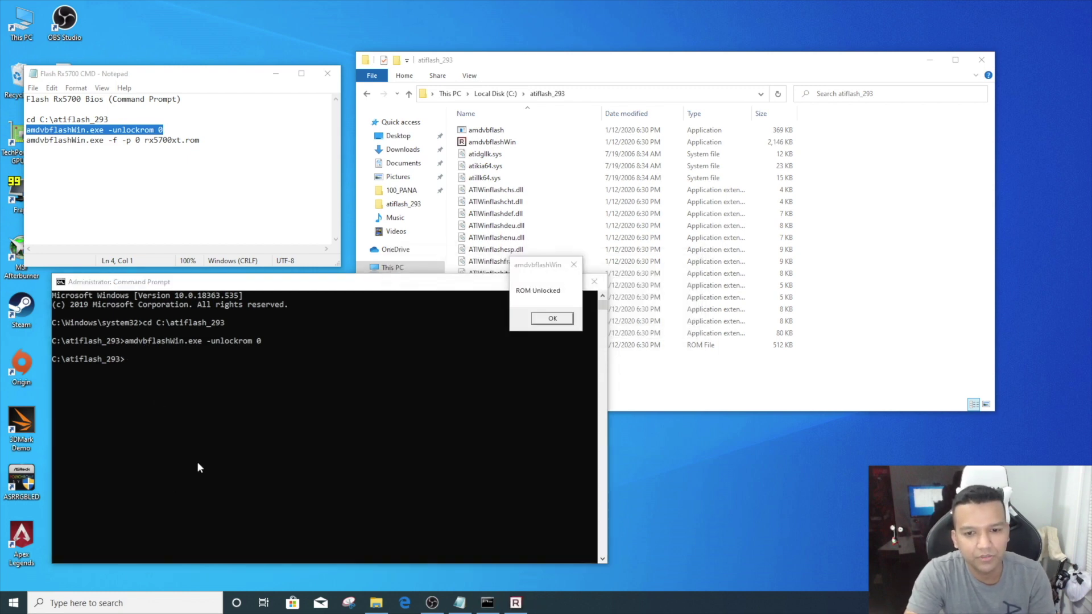
pyautogui.click(552, 319)
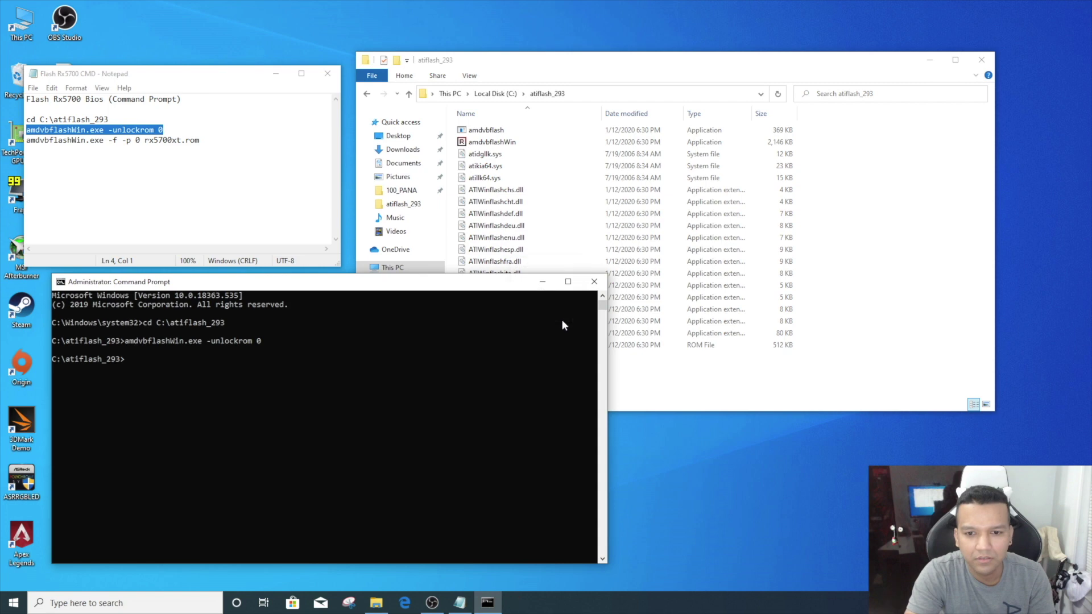
pyautogui.click(206, 141)
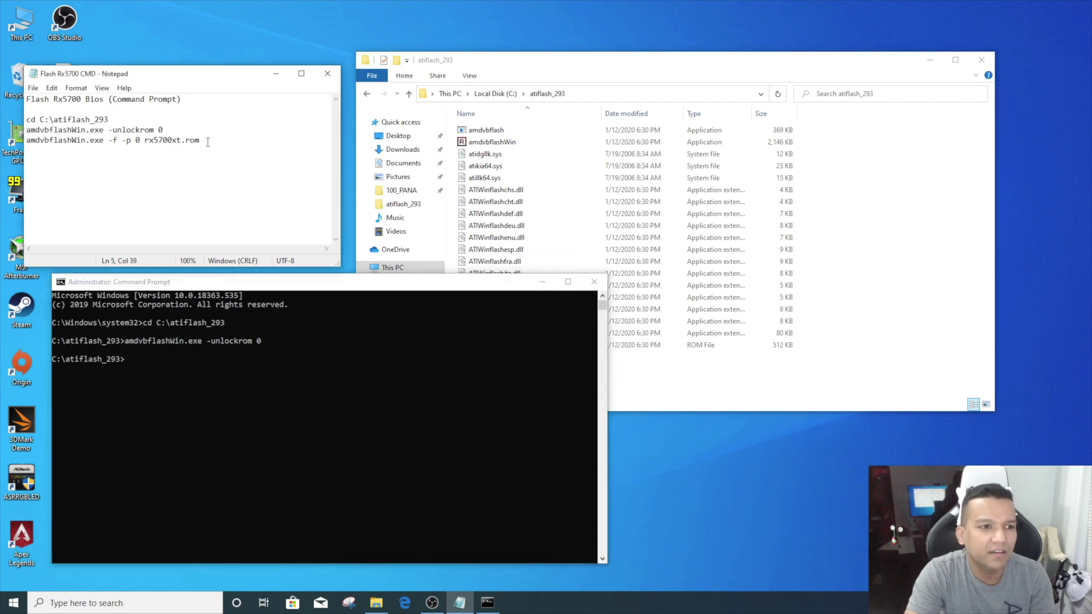
# Step: Flash the card by running 'amdvbflashWin.exe -f -p 0 rx5700xt.rom' and dismiss the results
pyautogui.moveTo(208, 141); pyautogui.dragTo(27, 144)
pyautogui.rightClick(50, 141)
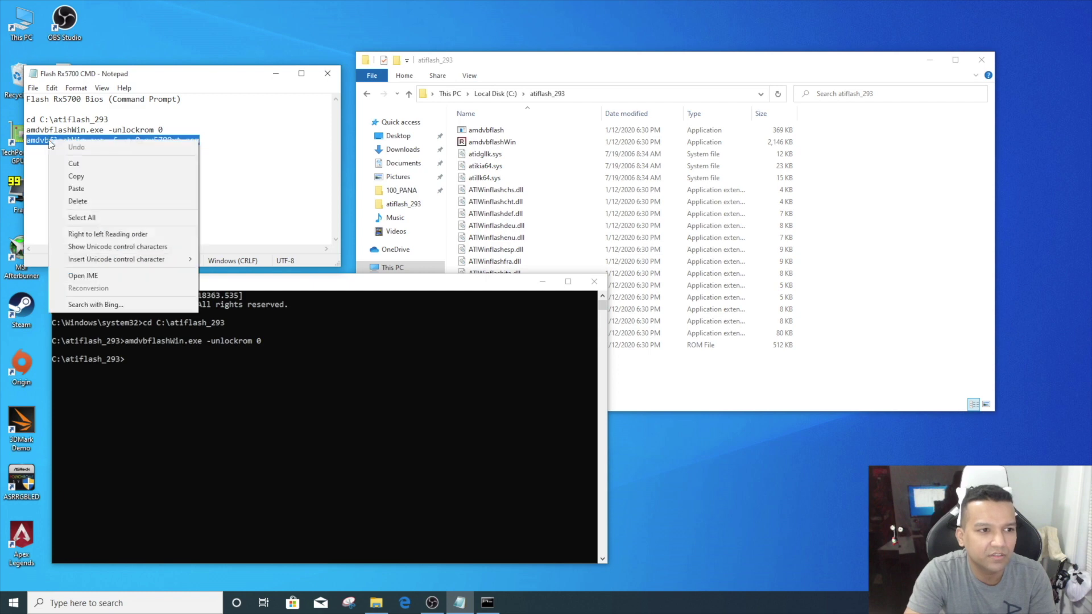
pyautogui.click(66, 176)
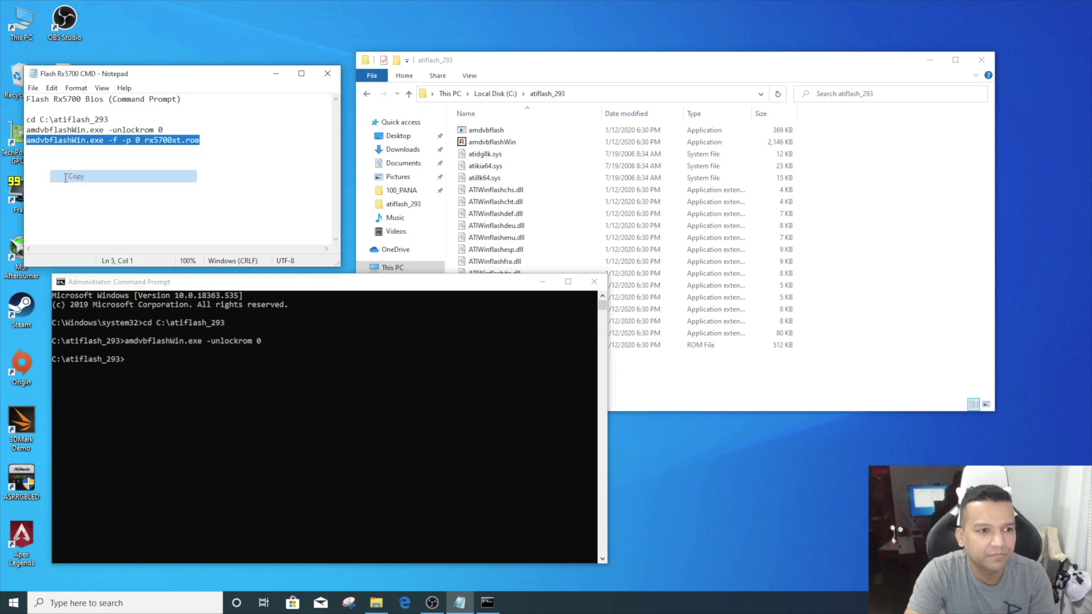
pyautogui.click(158, 360)
pyautogui.rightClick(147, 361)
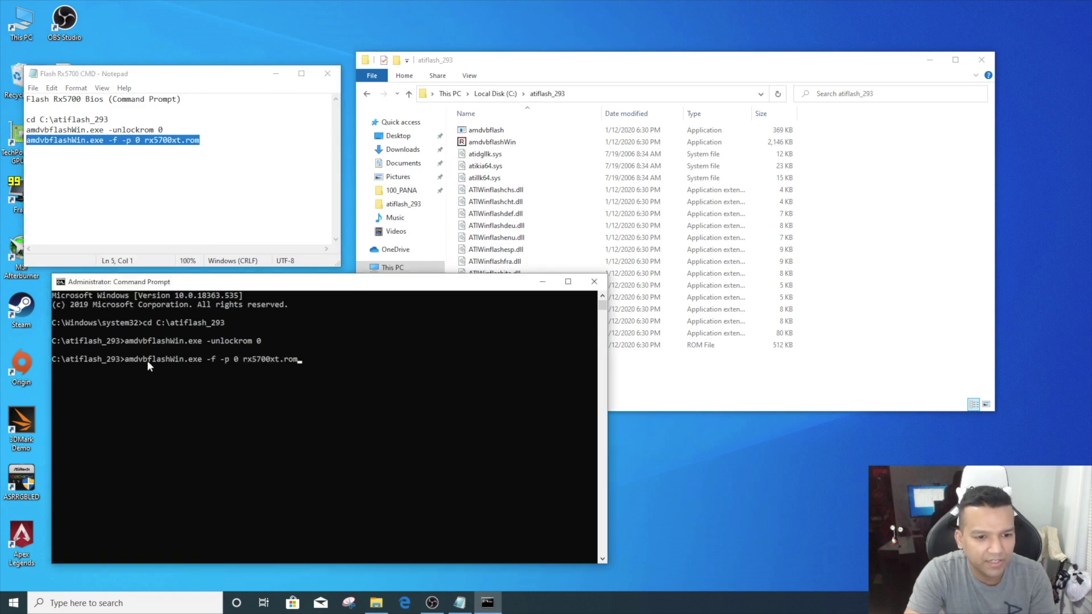
pyautogui.press('Return')
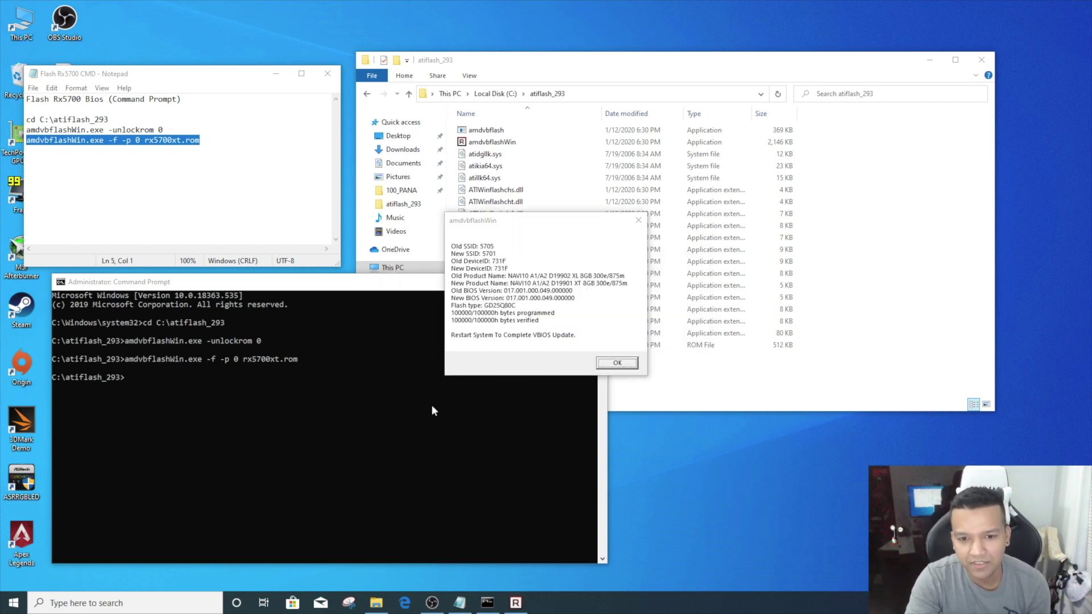
pyautogui.click(606, 363)
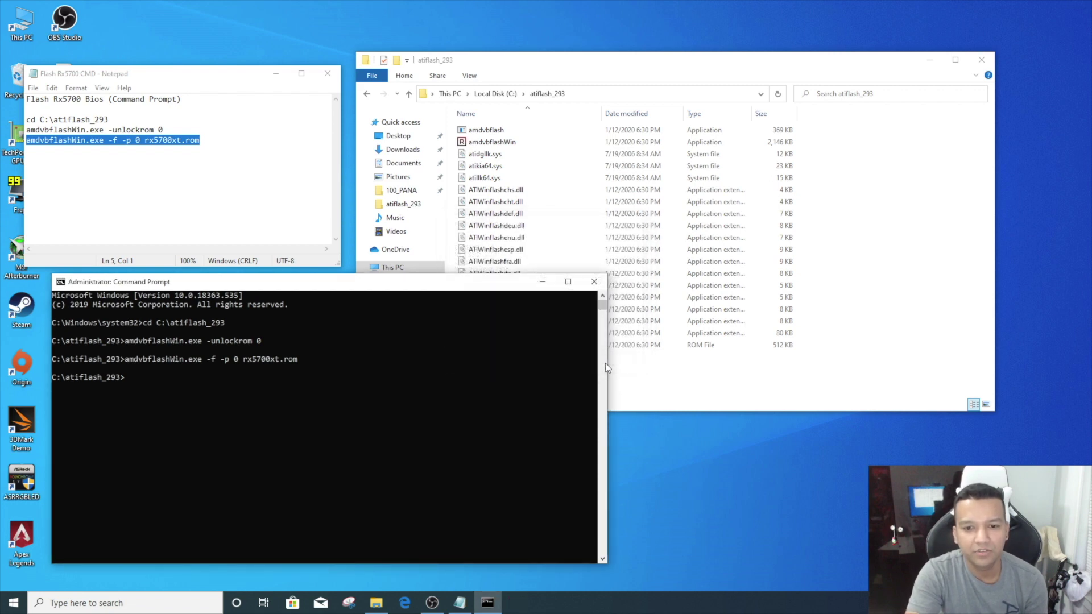
# Step: Close Command Prompt, the Notepad notes and the atiflash_293 folder window
pyautogui.click(593, 282)
pyautogui.click(328, 74)
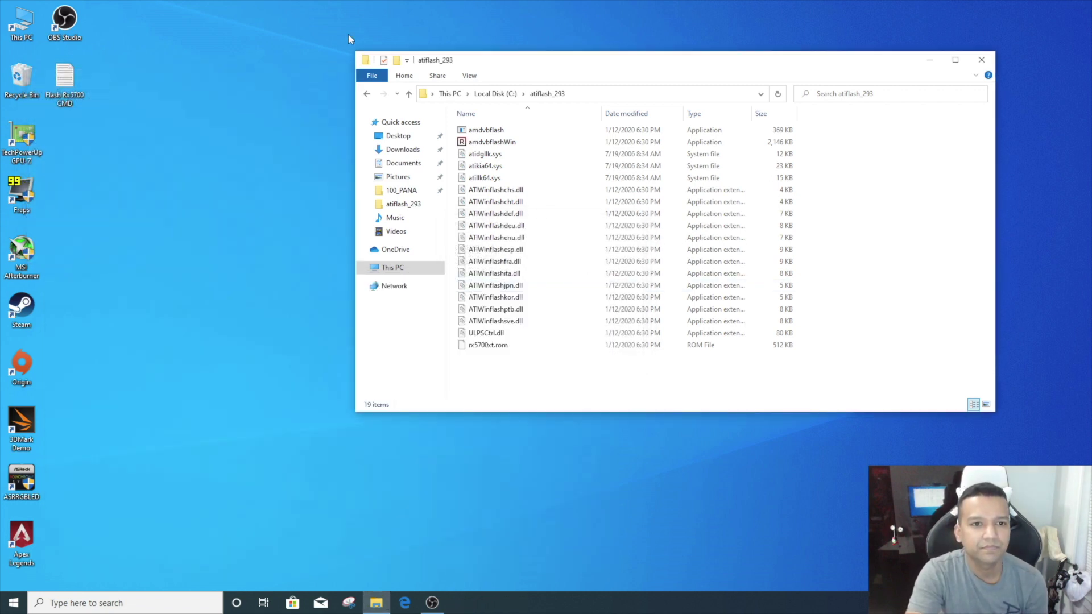
pyautogui.click(982, 60)
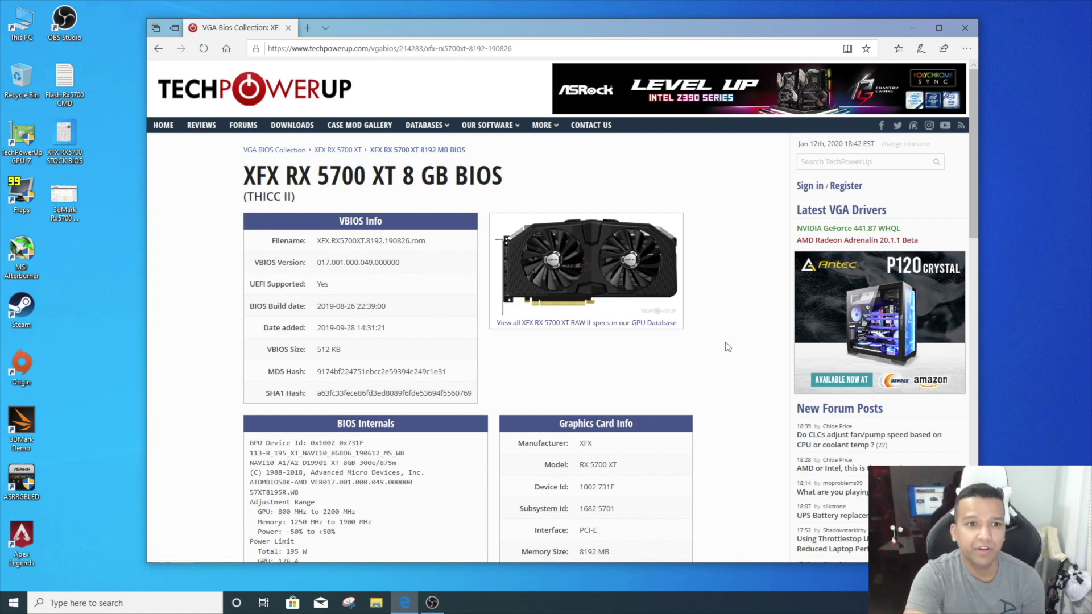
# Step: Scroll through the XFX RX 5700 XT BIOS details page, then close it
pyautogui.scroll(-8, 728, 347)
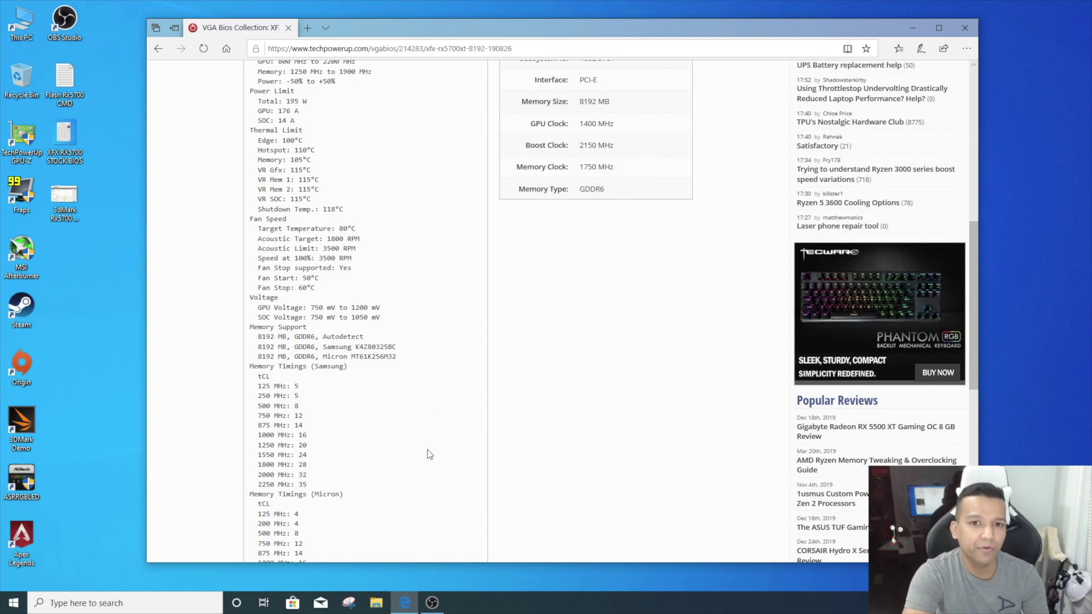
pyautogui.scroll(8, 429, 454)
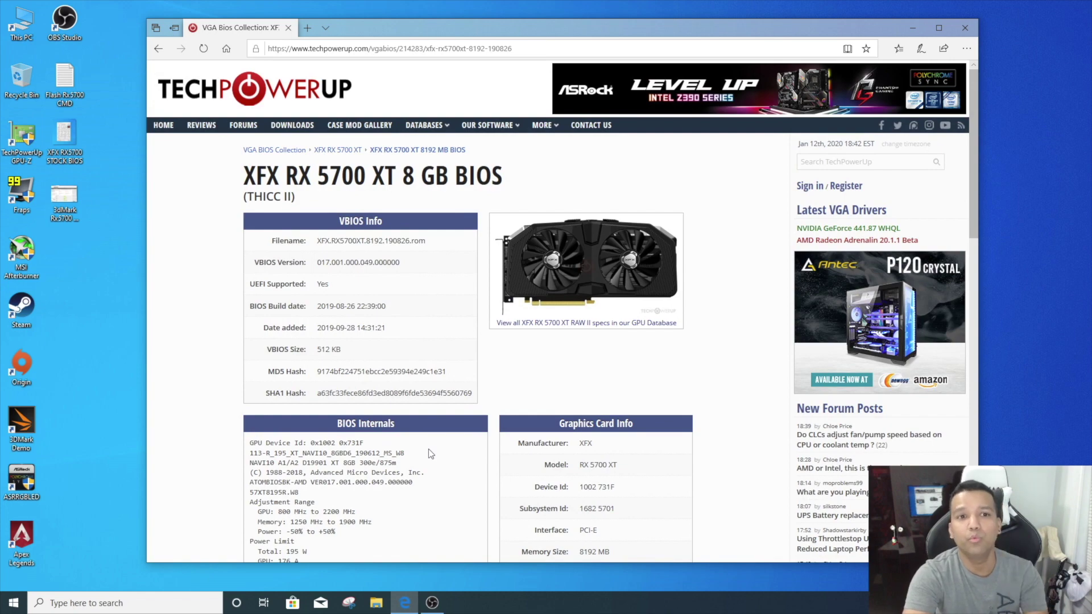
pyautogui.click(960, 31)
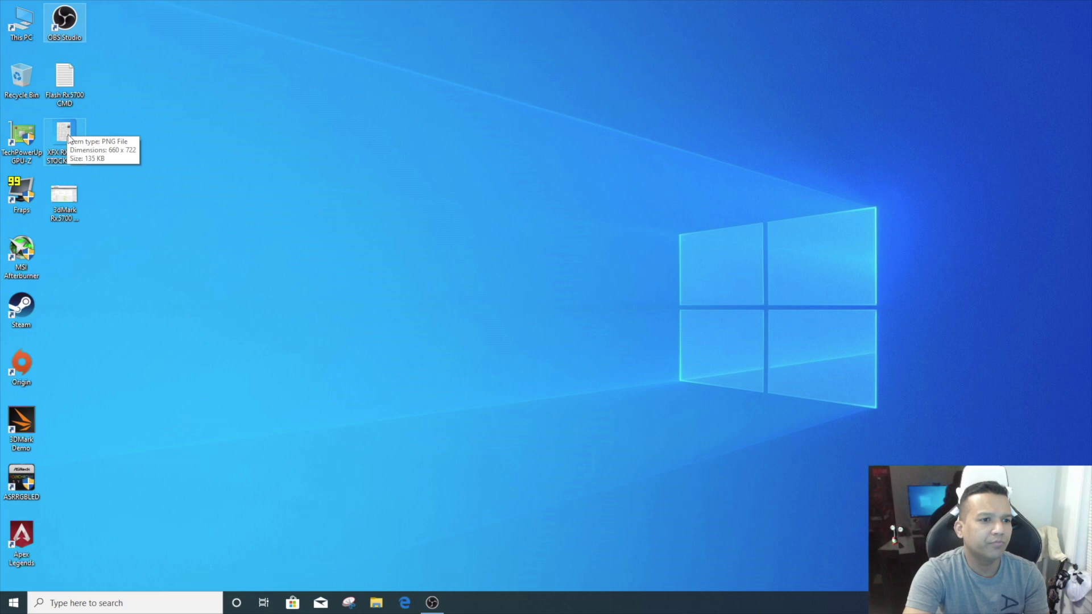
# Step: Open the XFX RX5700 STOCK BIOS screenshot in Photos and place the live GPU-Z window beside it
pyautogui.doubleClick(66, 136)
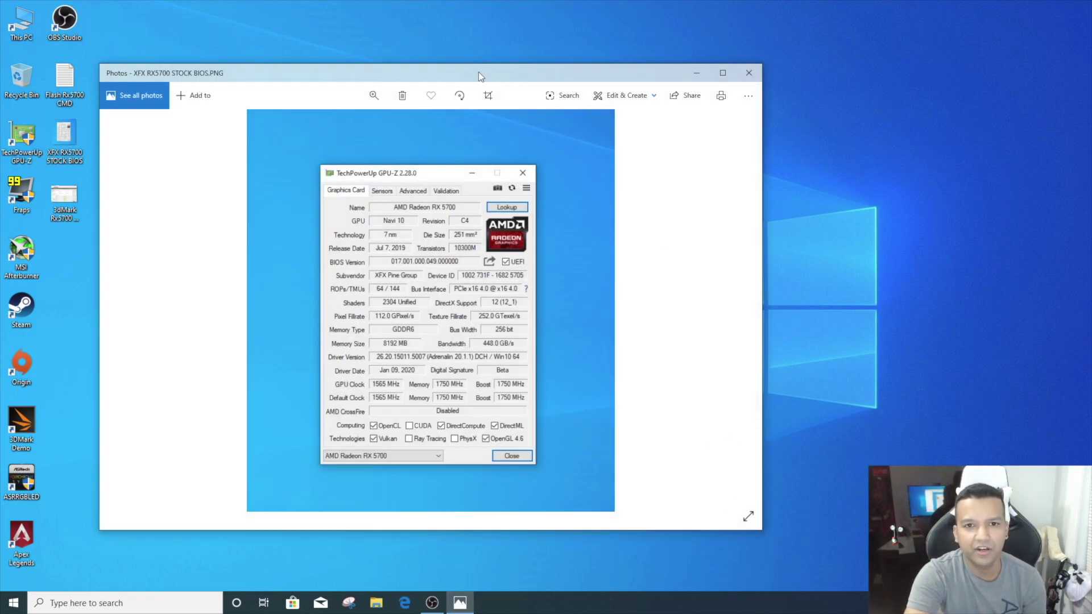
pyautogui.moveTo(479, 72)
pyautogui.mouseDown()
pyautogui.moveTo(503, 64)
pyautogui.moveTo(493, 77)
pyautogui.mouseUp()
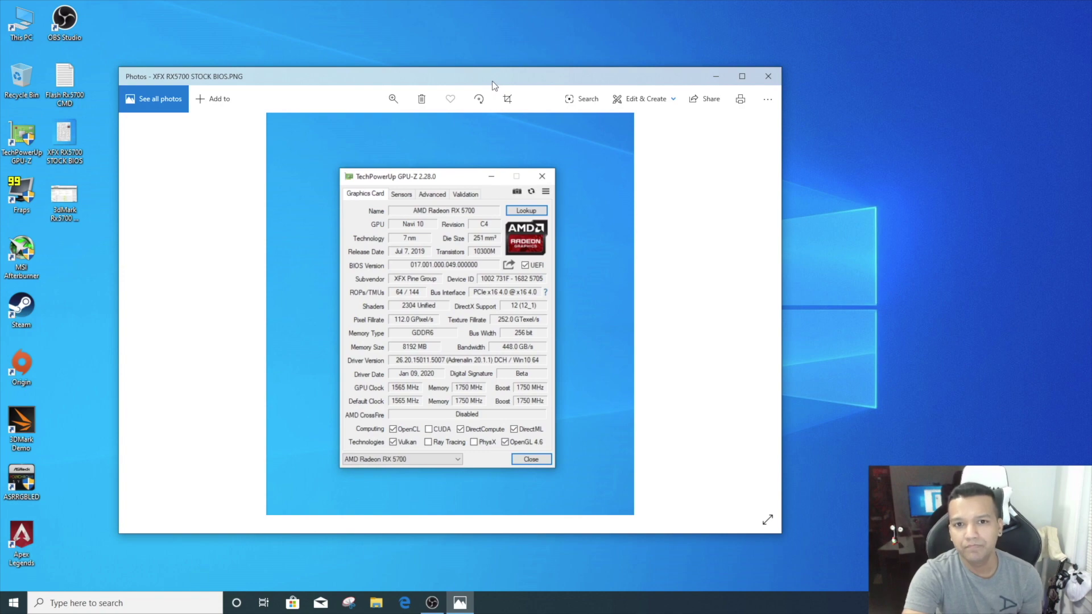
pyautogui.moveTo(490, 80); pyautogui.dragTo(484, 83)
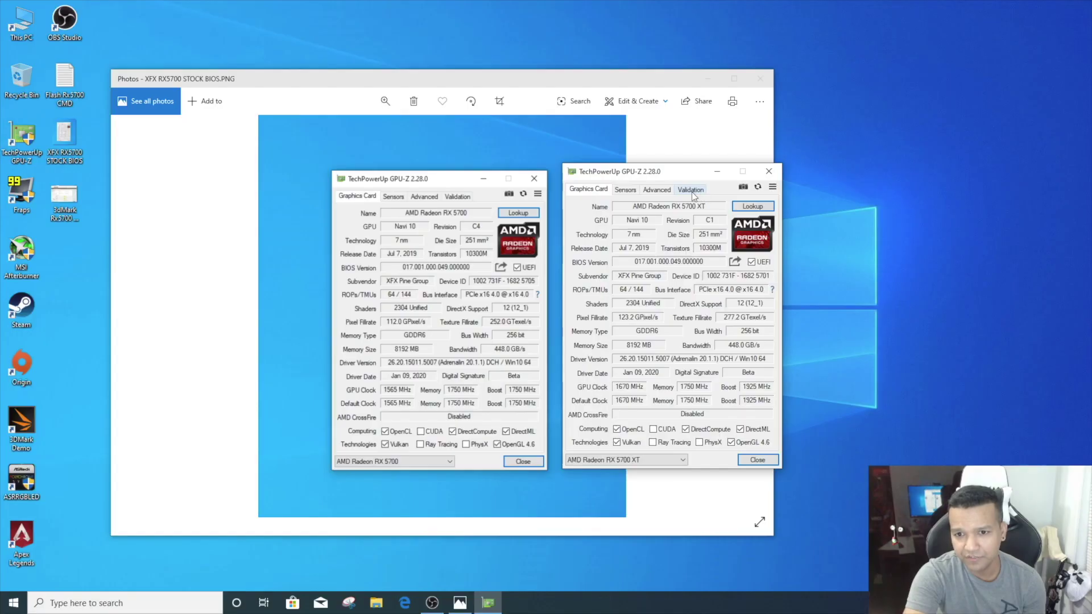
pyautogui.moveTo(642, 179); pyautogui.dragTo(656, 182)
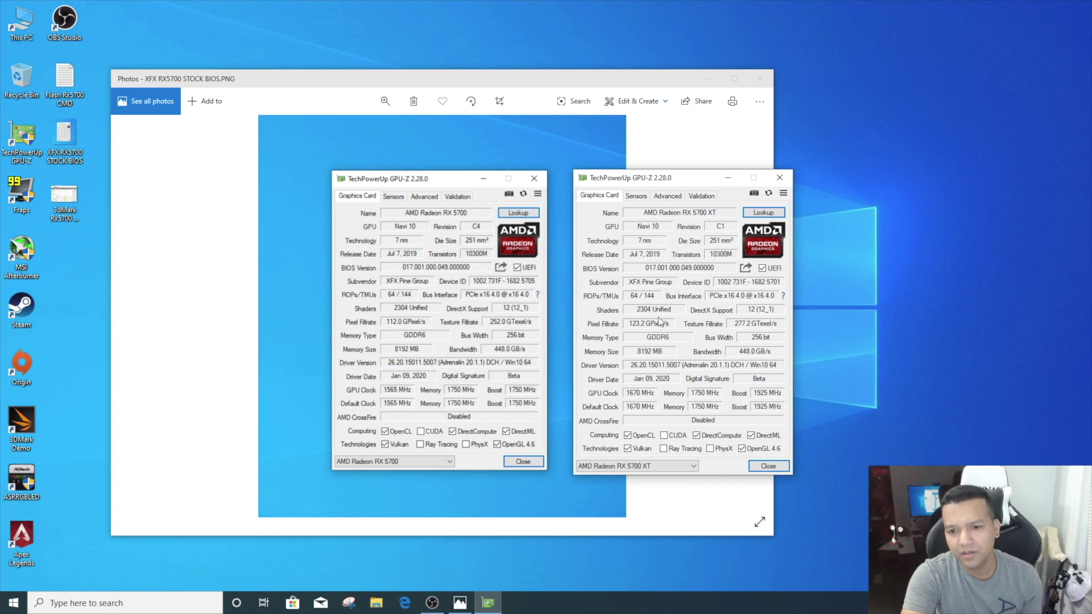
# Step: Compare GPU-Z clocks: flashed RX 5700 XT at 1670/1925 MHz versus stock RX 5700 at 1565/1750 MHz
pyautogui.moveTo(656, 316)
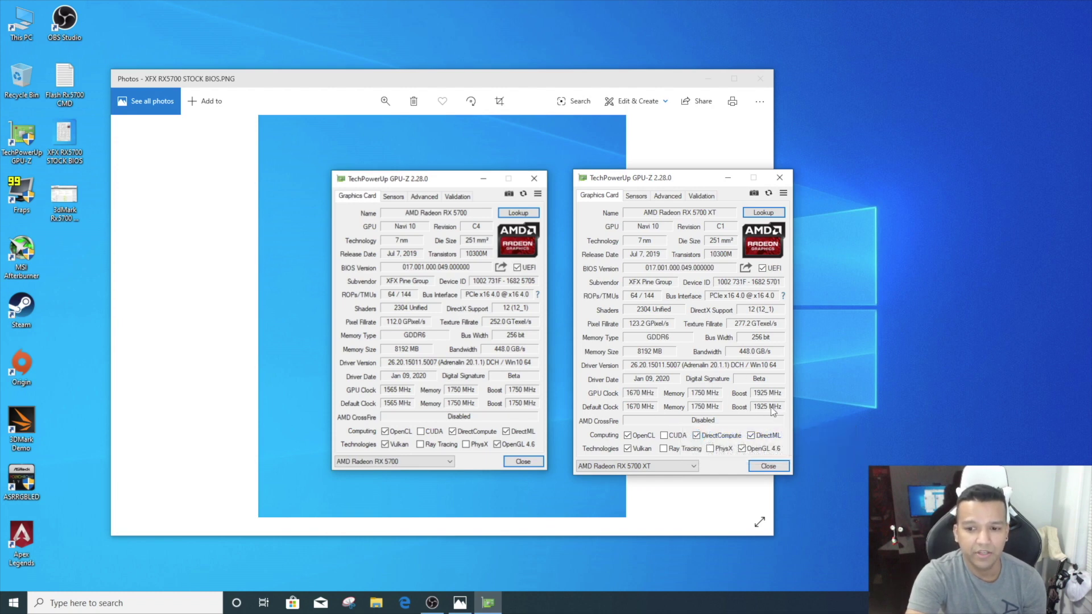
# Step: Close GPU-Z and the stock screenshot, then open '3dMark Rx5700 Vs Rx5700xt' in an enlarged window
pyautogui.click(779, 177)
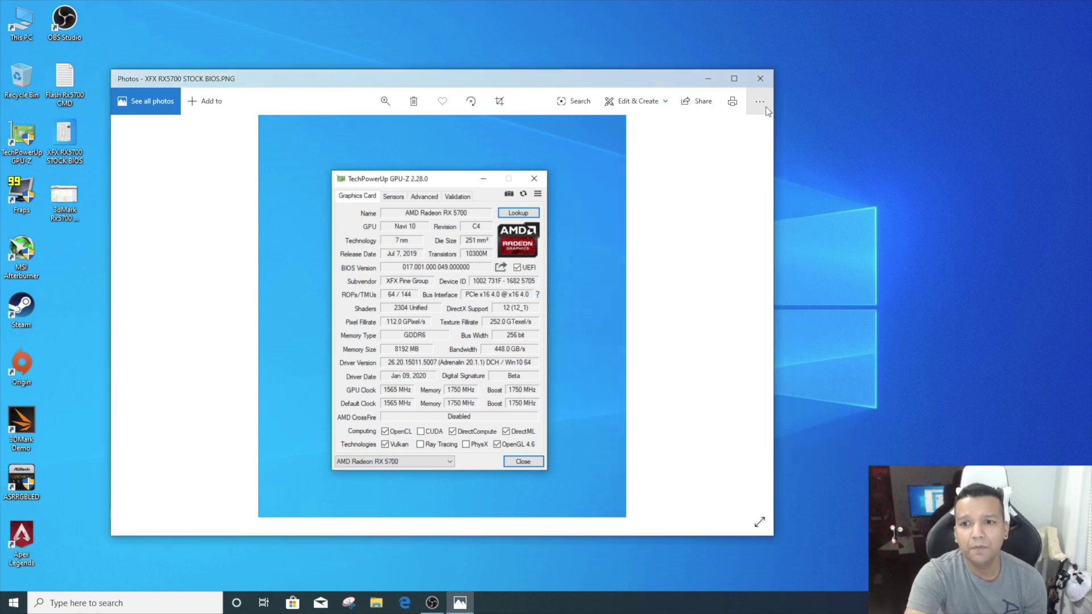
pyautogui.click(759, 78)
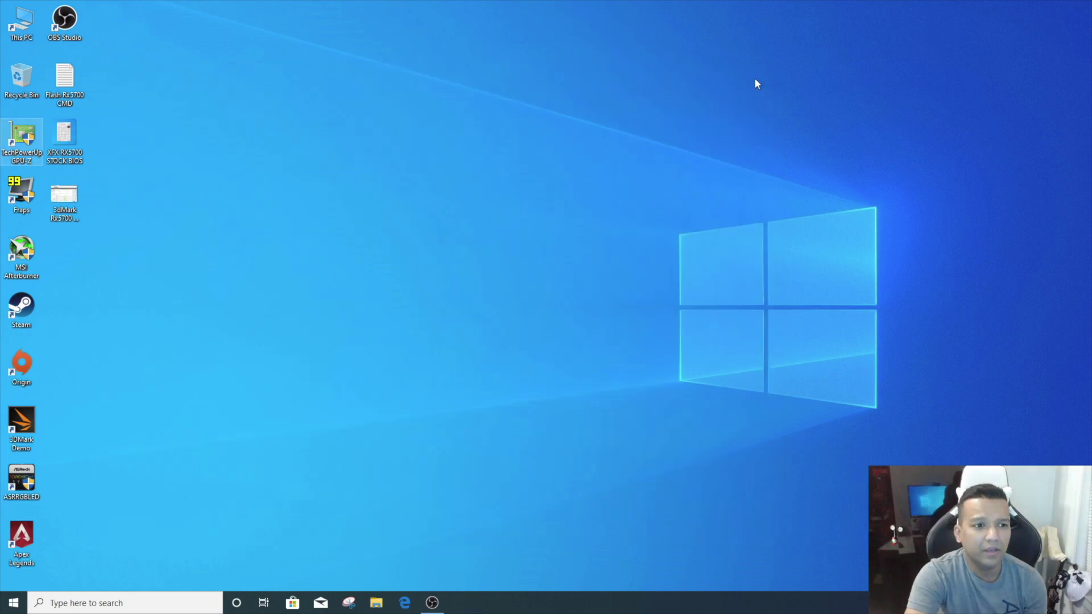
pyautogui.doubleClick(64, 196)
pyautogui.moveTo(445, 78); pyautogui.dragTo(554, 63)
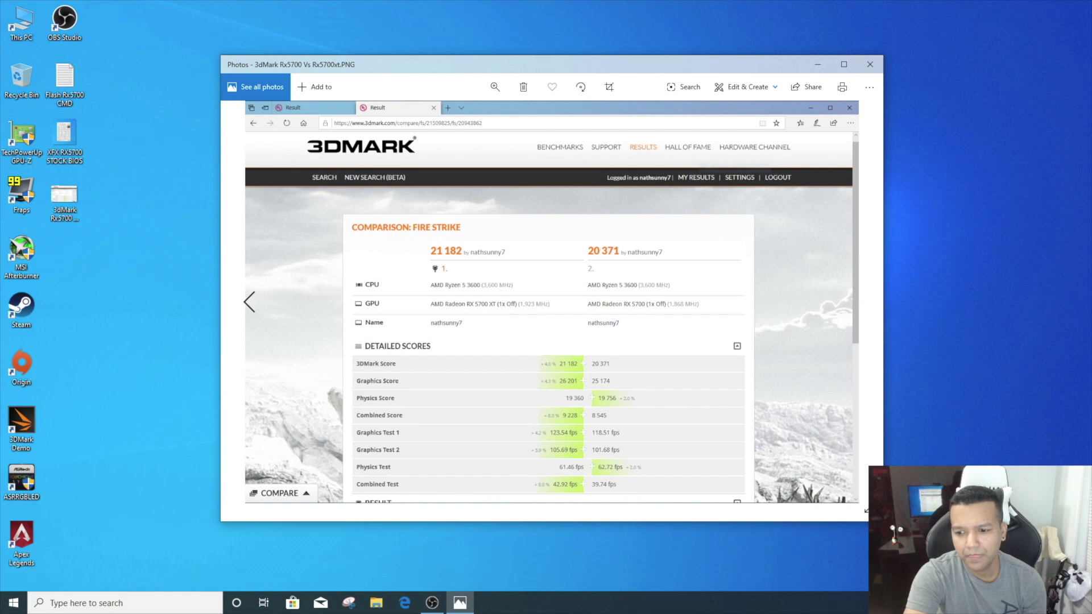
pyautogui.moveTo(866, 510); pyautogui.dragTo(945, 554)
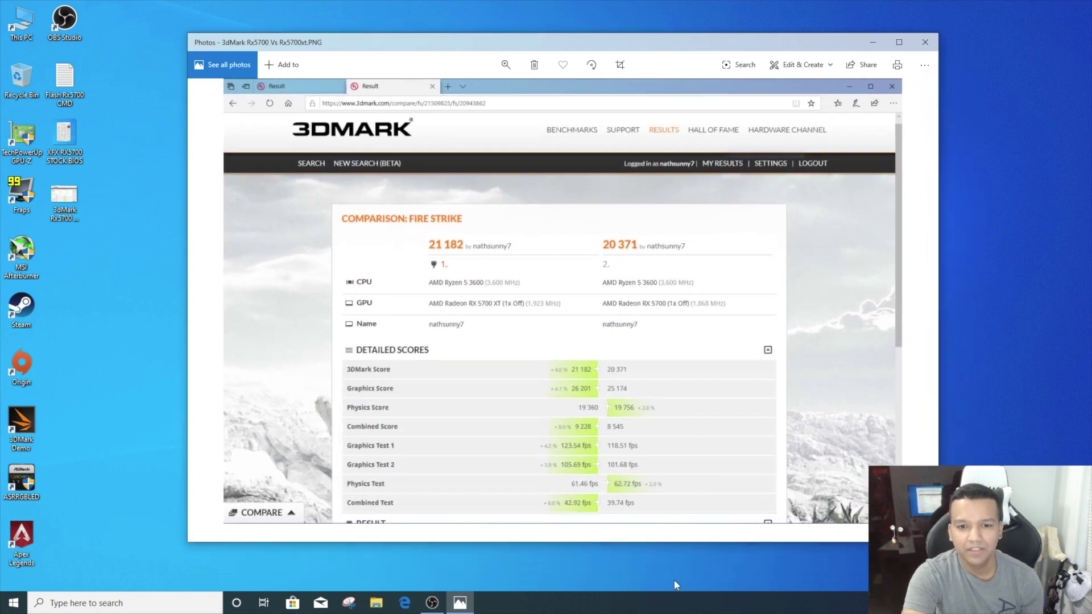